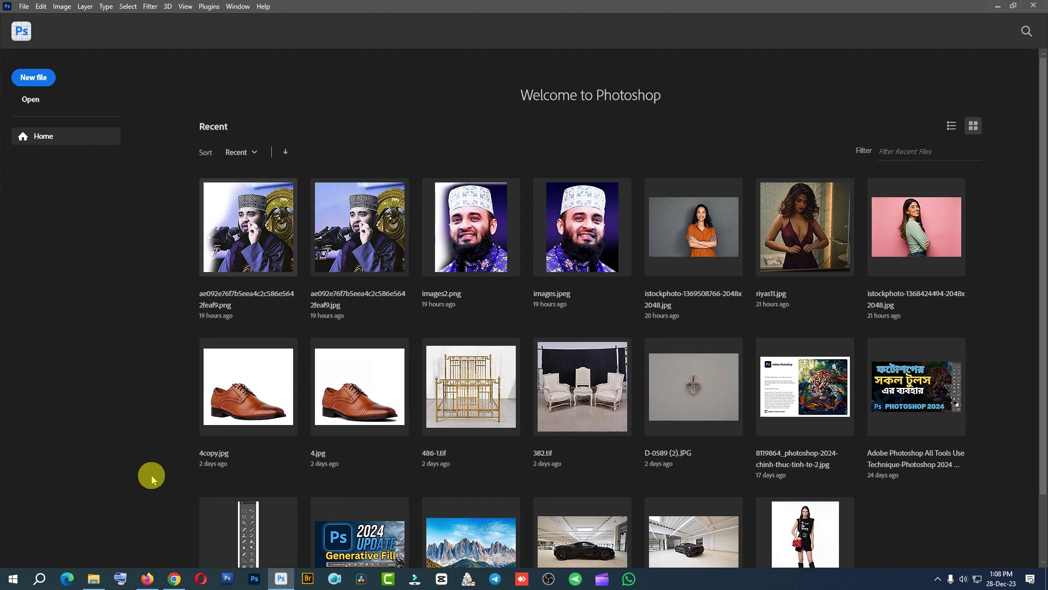
# - Minimize Photoshop and refresh the desktop
pyautogui.click(281, 579)
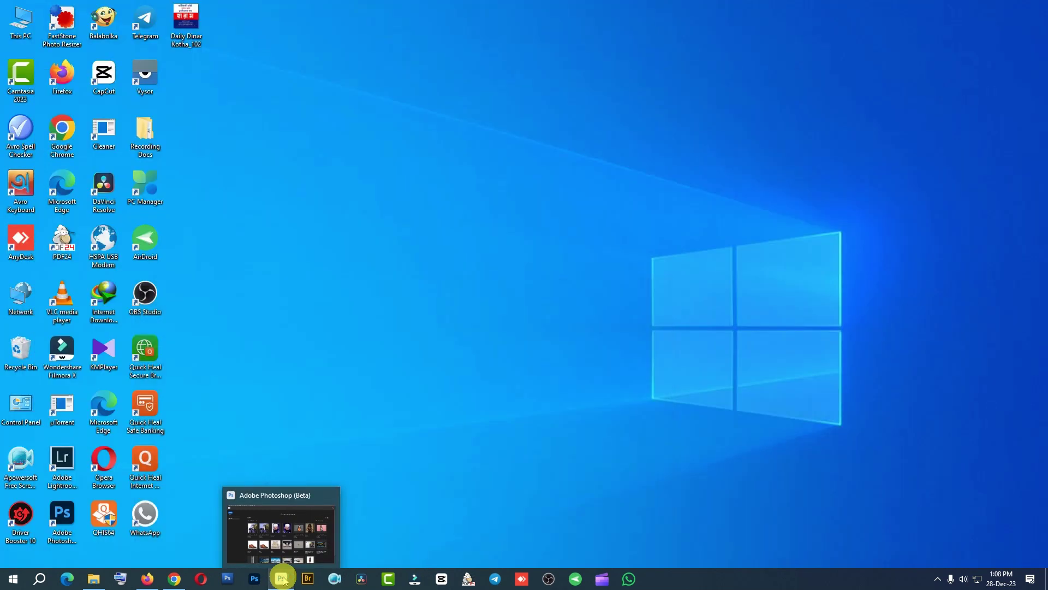
pyautogui.rightClick(353, 171)
pyautogui.click(381, 204)
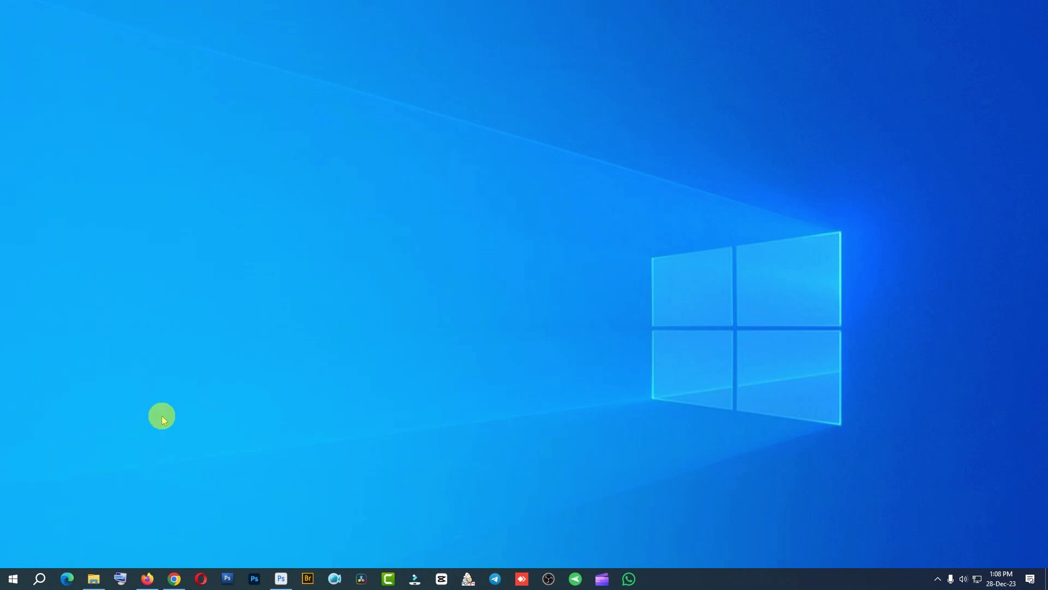
# - Bring Chrome back and load firefly.adobe.com in a new tab
pyautogui.click(175, 579)
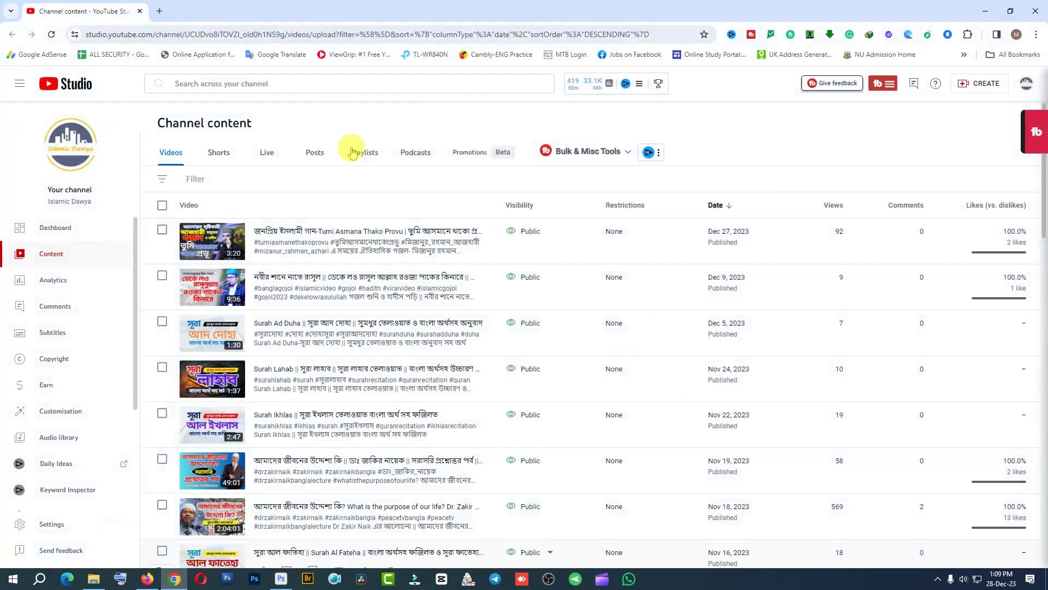
pyautogui.click(158, 11)
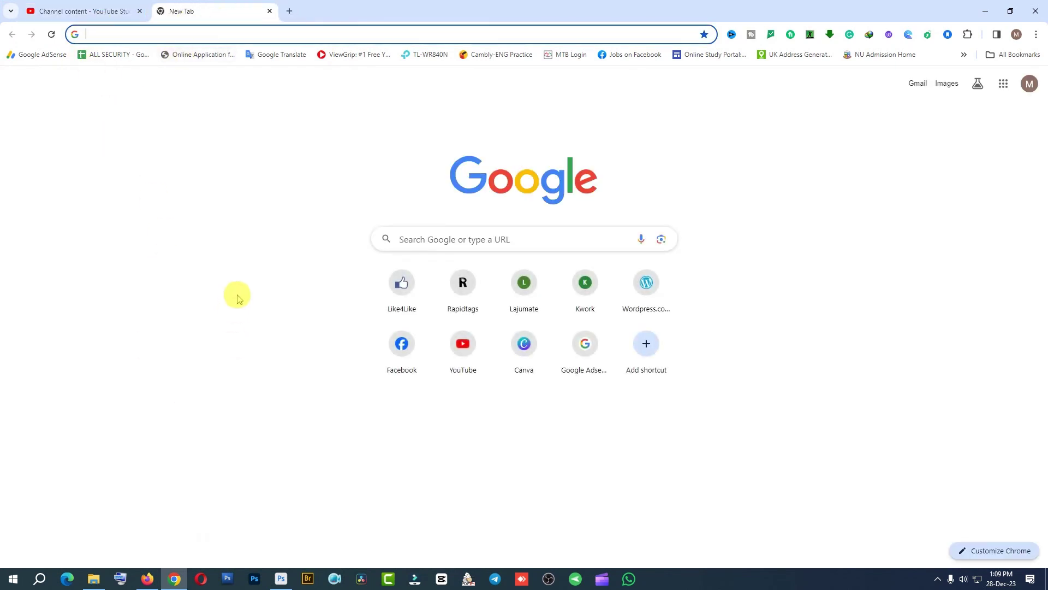
pyautogui.write('fire')
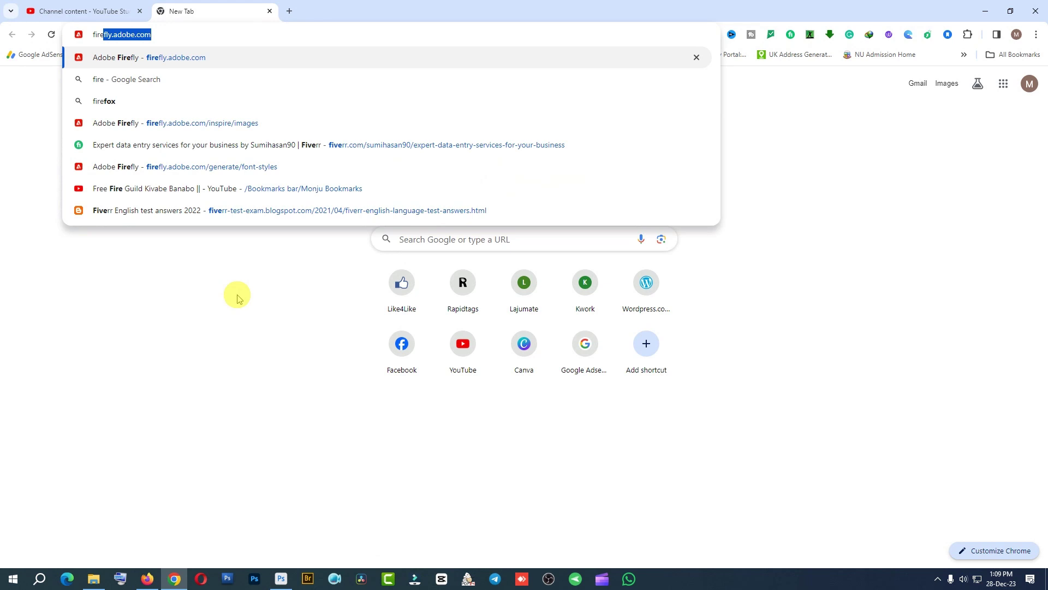
pyautogui.press('Right')
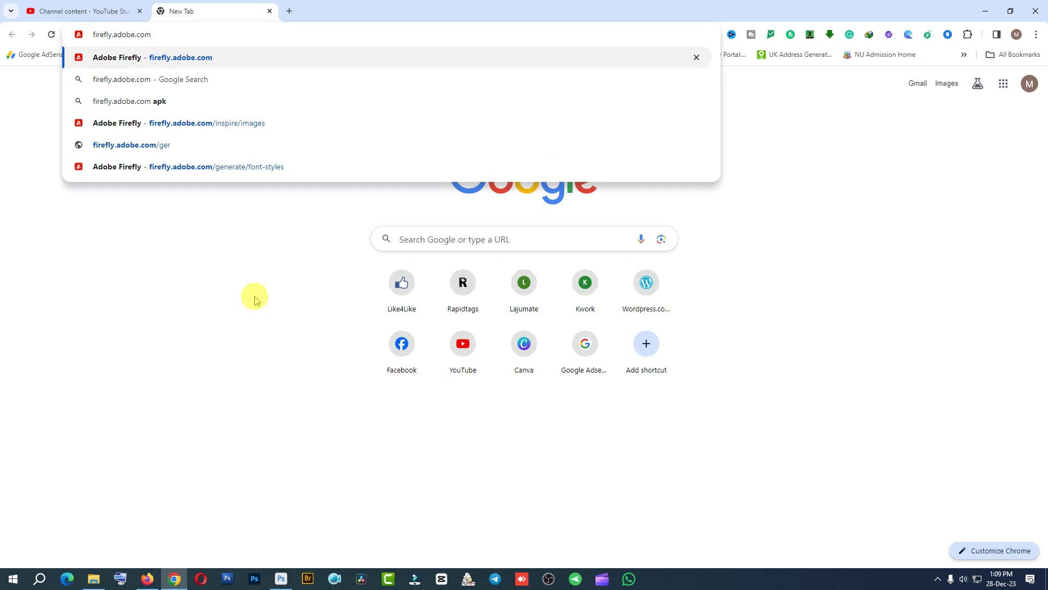
pyautogui.press('Return')
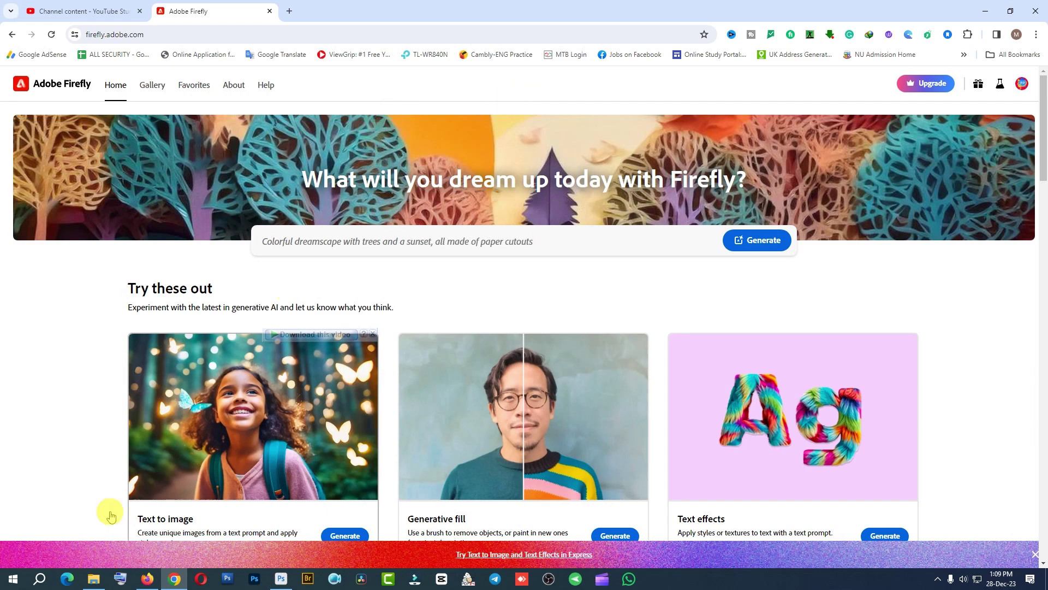
# - Scroll YouTube Studio's uploaded videos list down and back to the top, then minimize it
pyautogui.click(148, 580)
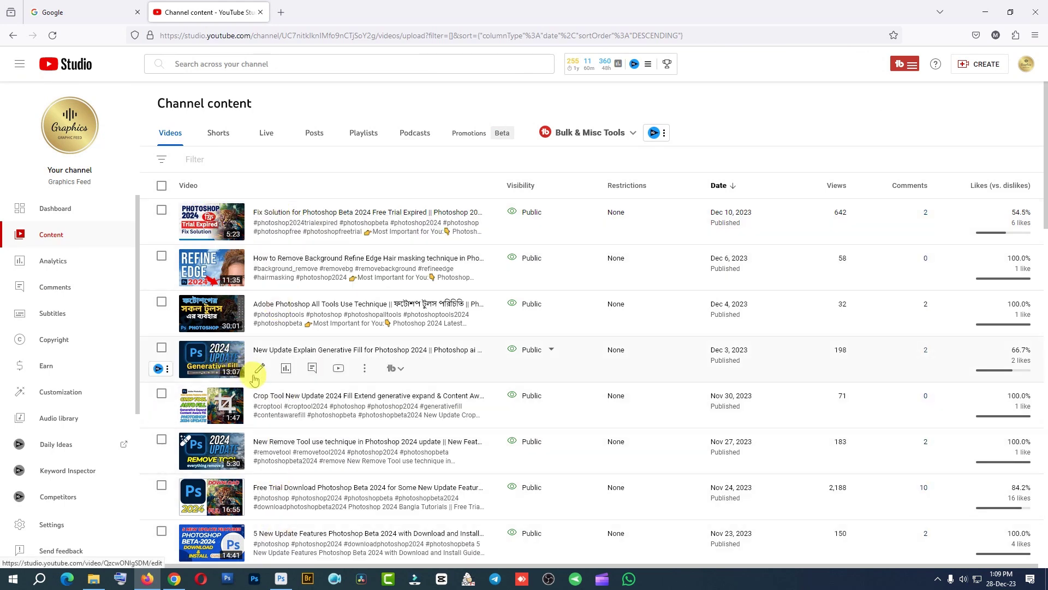
pyautogui.scroll(-2, 279, 505)
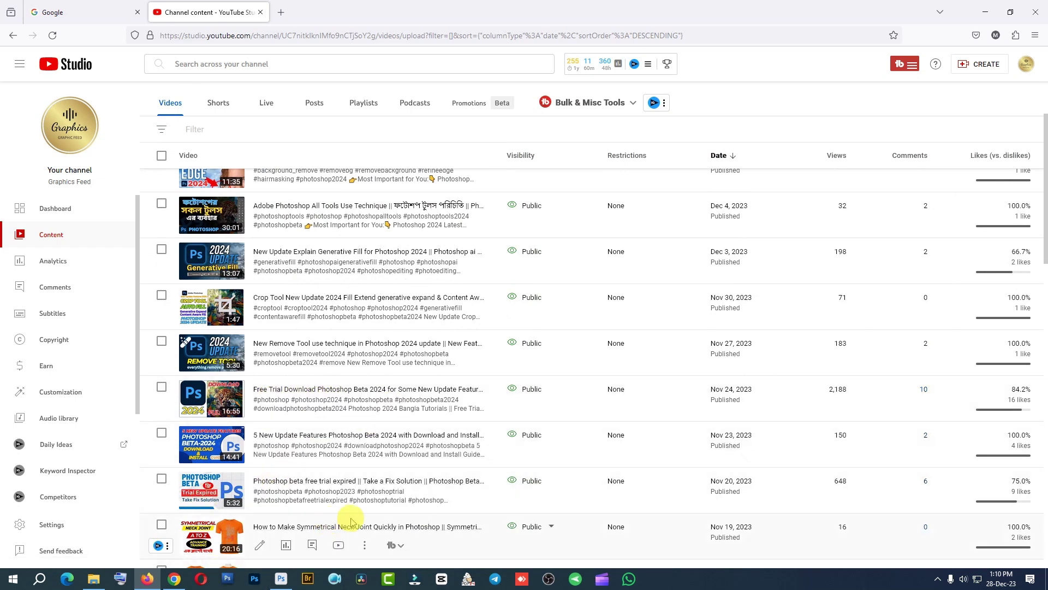
pyautogui.scroll(-3, 351, 519)
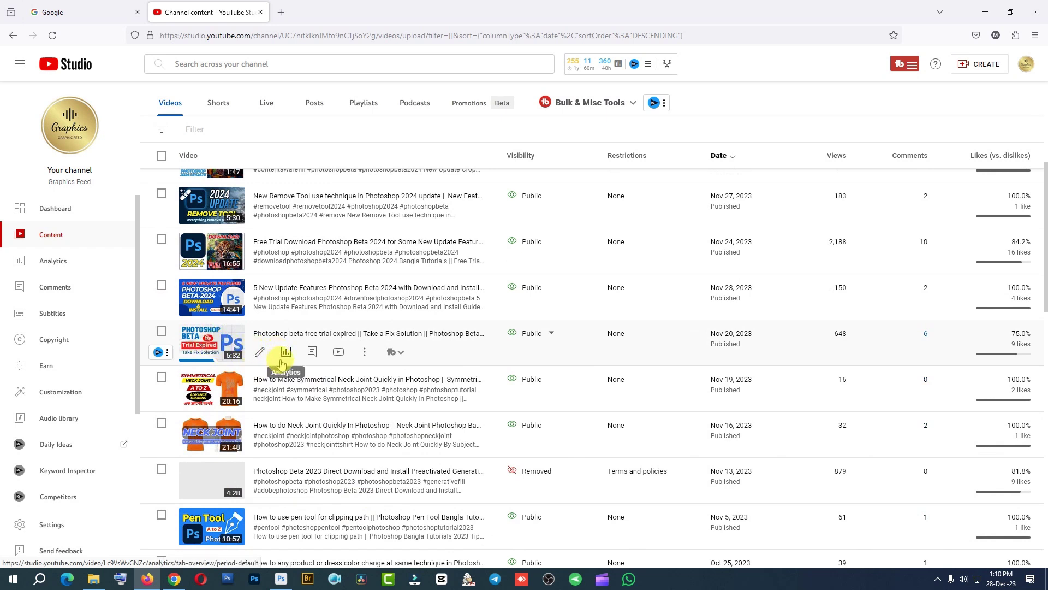
pyautogui.scroll(4, 278, 364)
pyautogui.scroll(2, 264, 430)
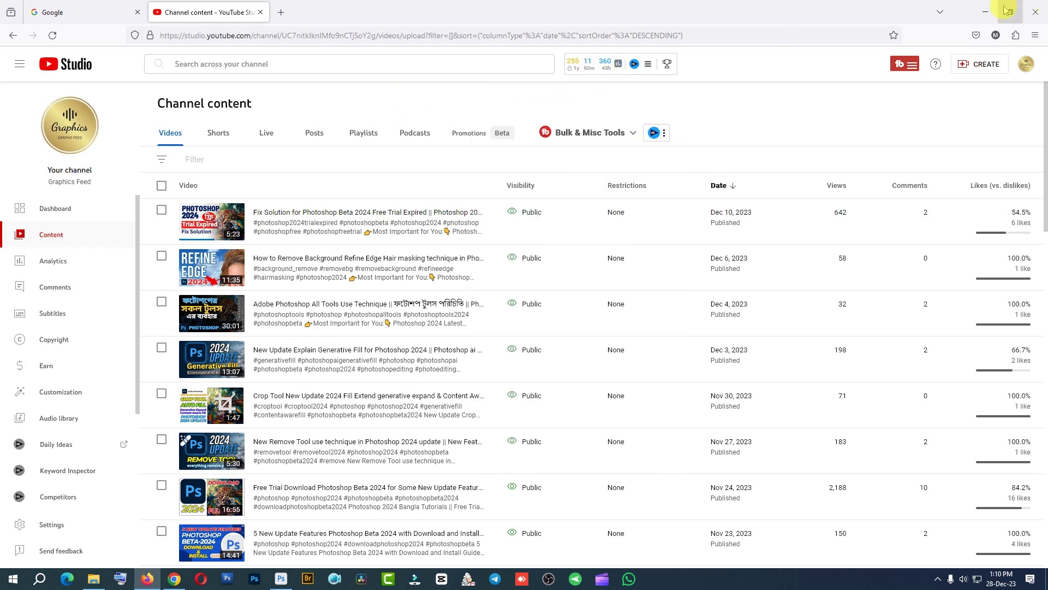
pyautogui.click(986, 12)
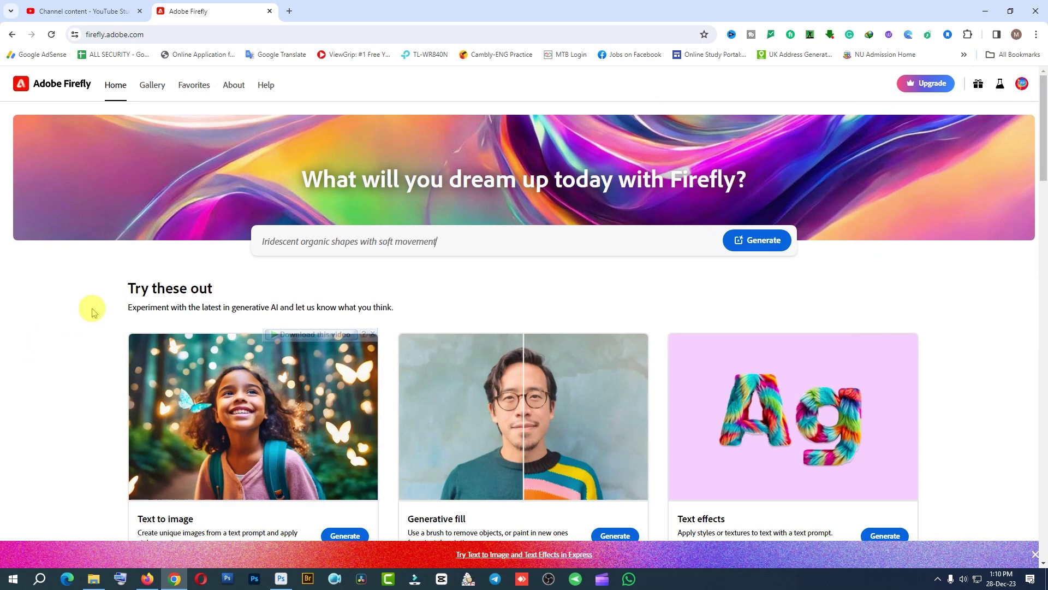
# - Scroll to the Text to image, Generative fill and Text effects cards, then return to Photoshop
pyautogui.scroll(-4, 82, 372)
pyautogui.scroll(-2, 60, 398)
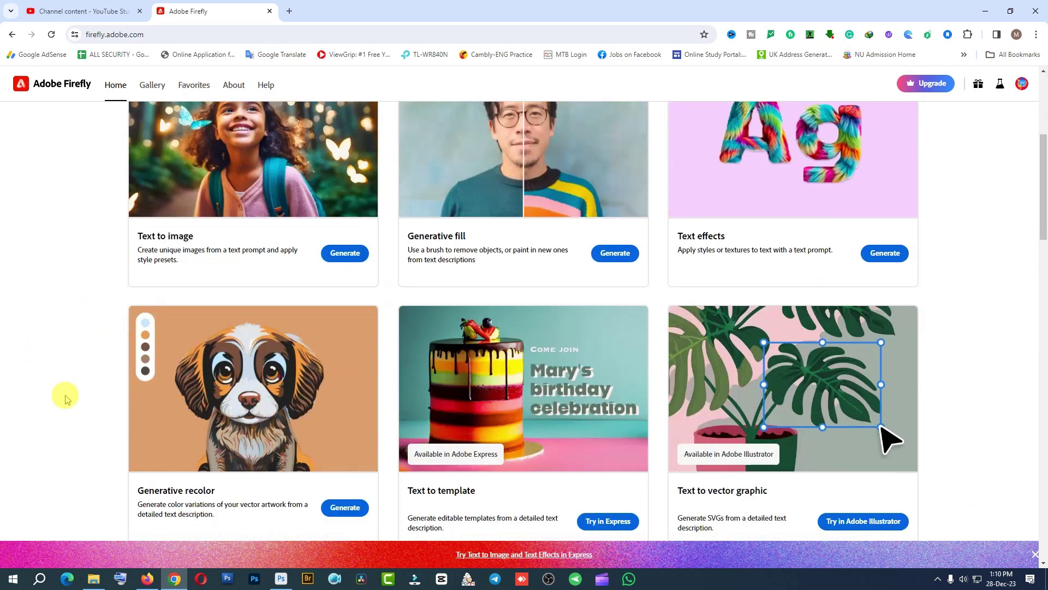
pyautogui.scroll(3, 64, 398)
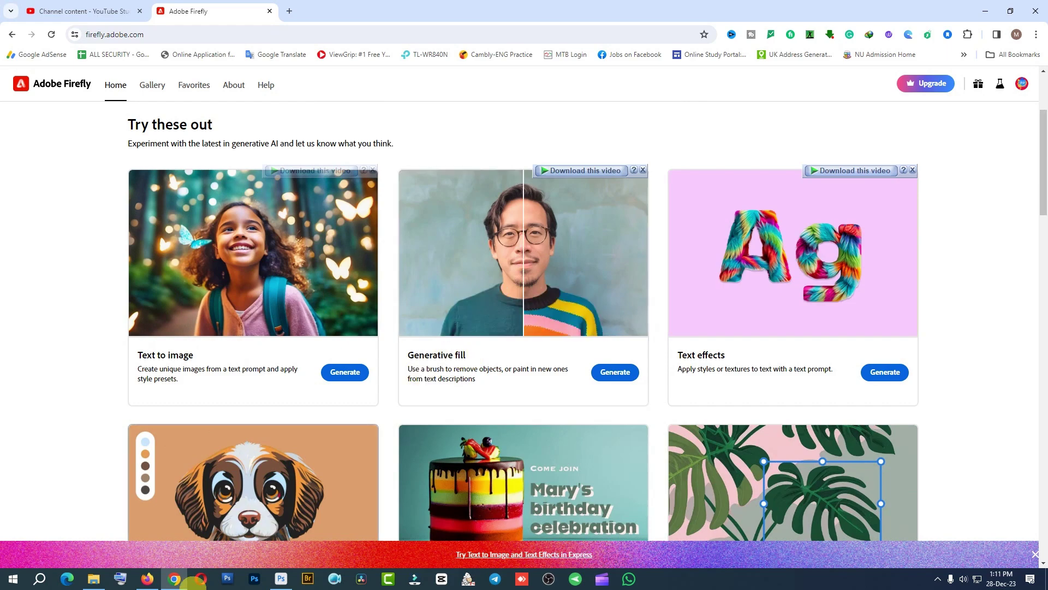
pyautogui.click(282, 580)
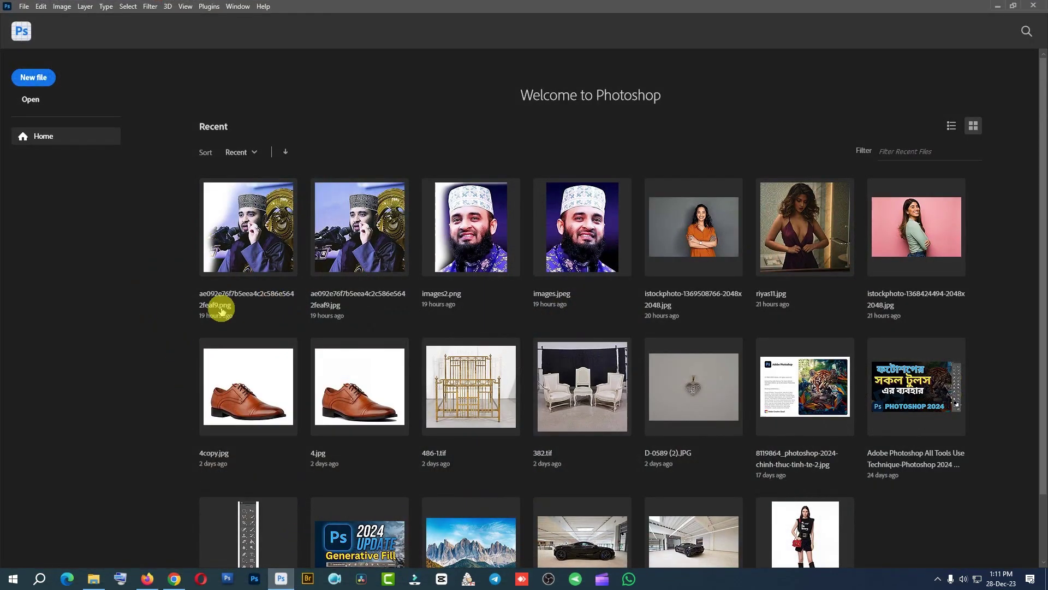
# - Open the recent portrait photo and turn on the Contextual Task Bar
pyautogui.click(344, 218)
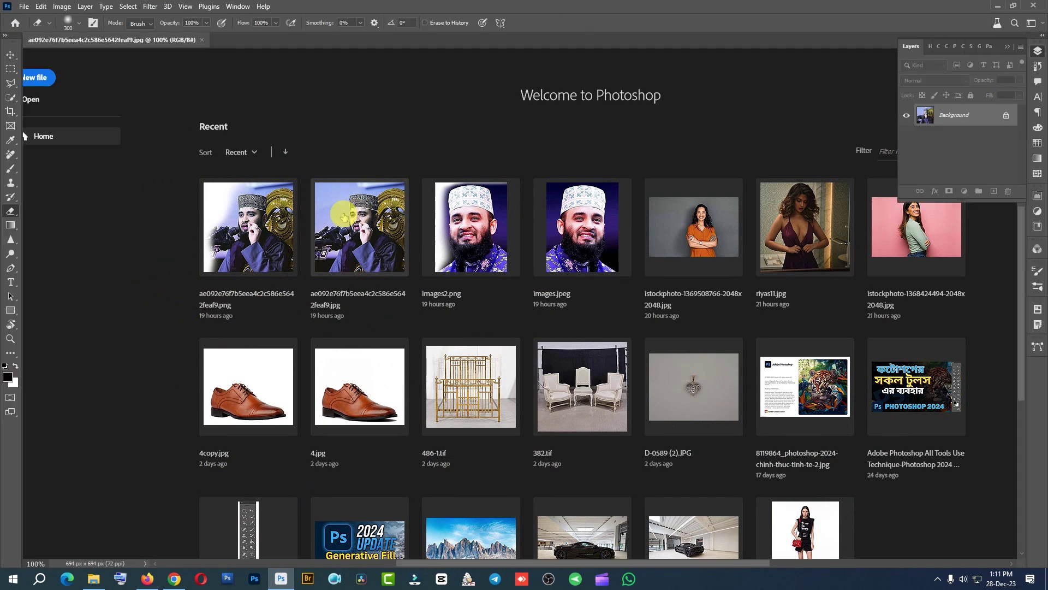
pyautogui.click(233, 5)
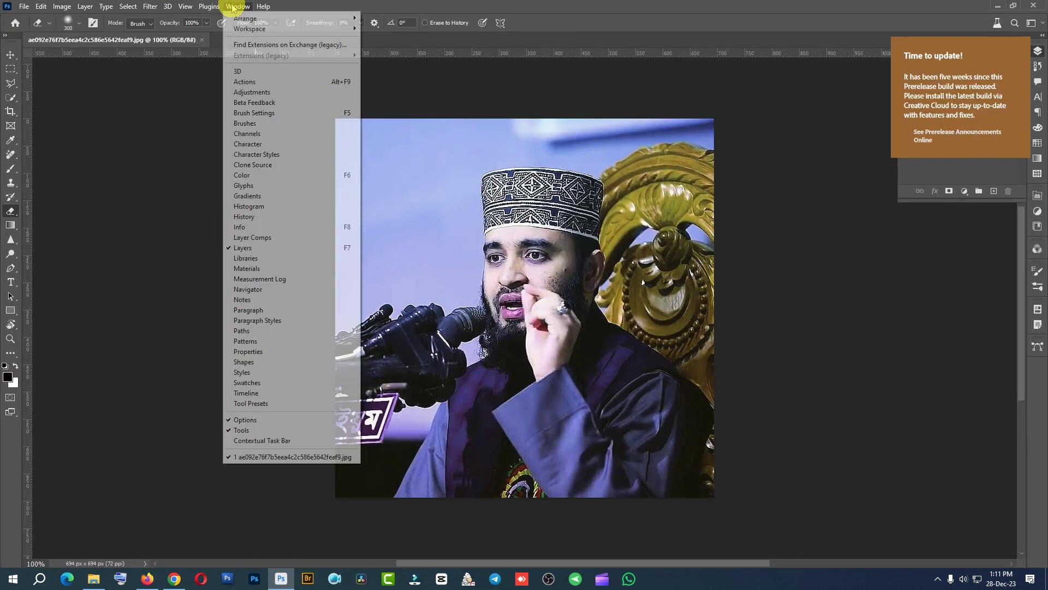
pyautogui.click(254, 443)
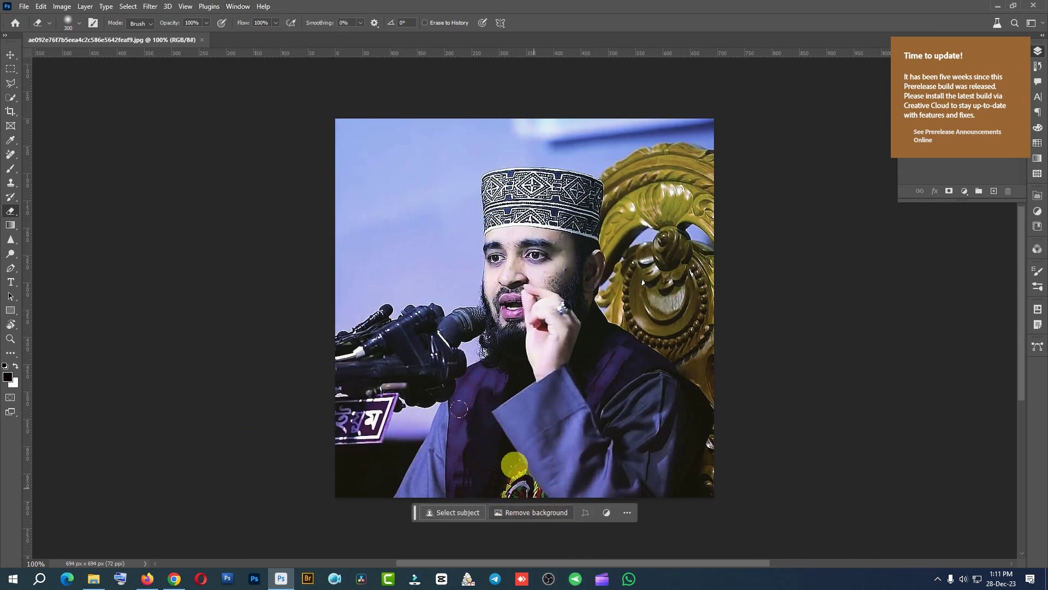
# - Draw a rectangular marquee over the background left of the face, then go back to Firefly
pyautogui.click(11, 69)
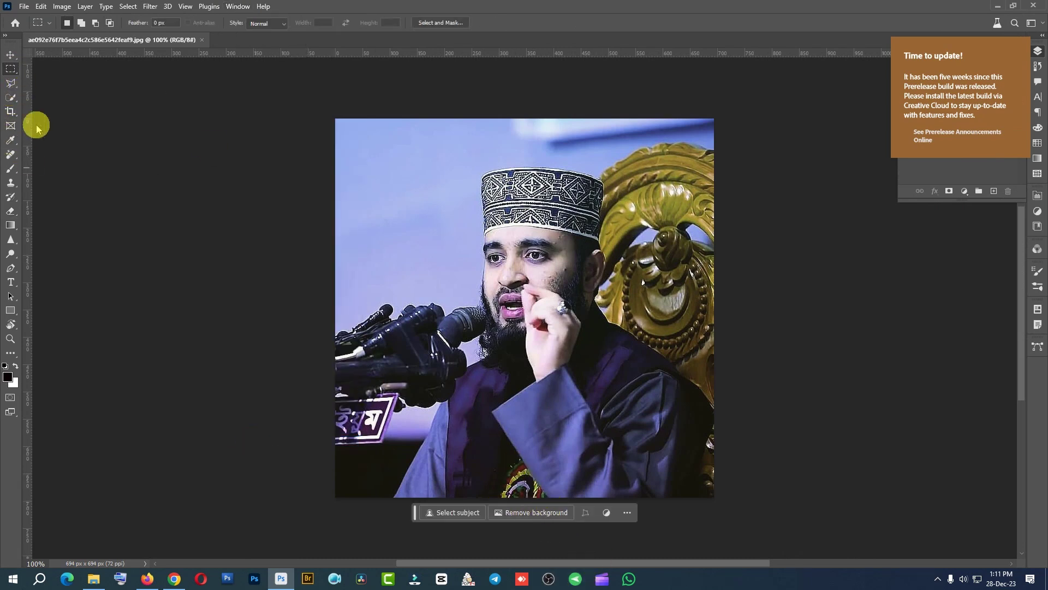
pyautogui.moveTo(377, 165); pyautogui.dragTo(493, 303)
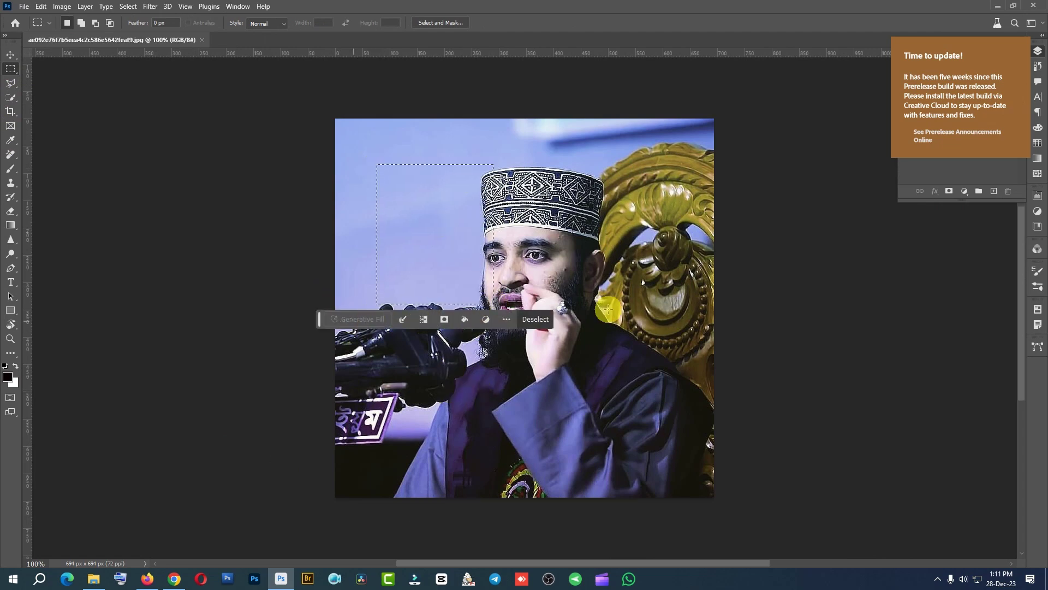
pyautogui.click(282, 579)
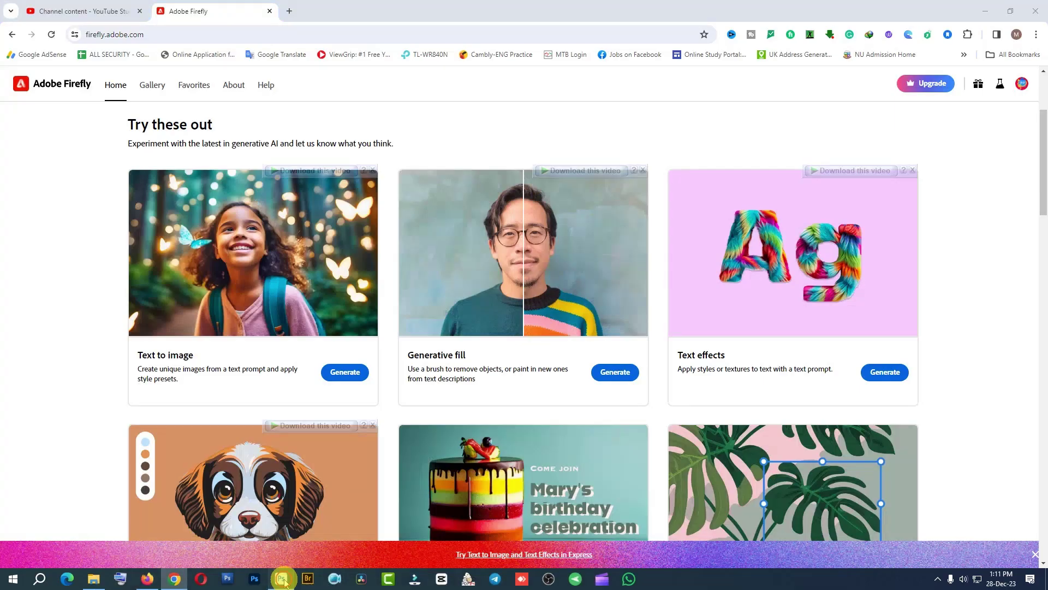
pyautogui.click(281, 579)
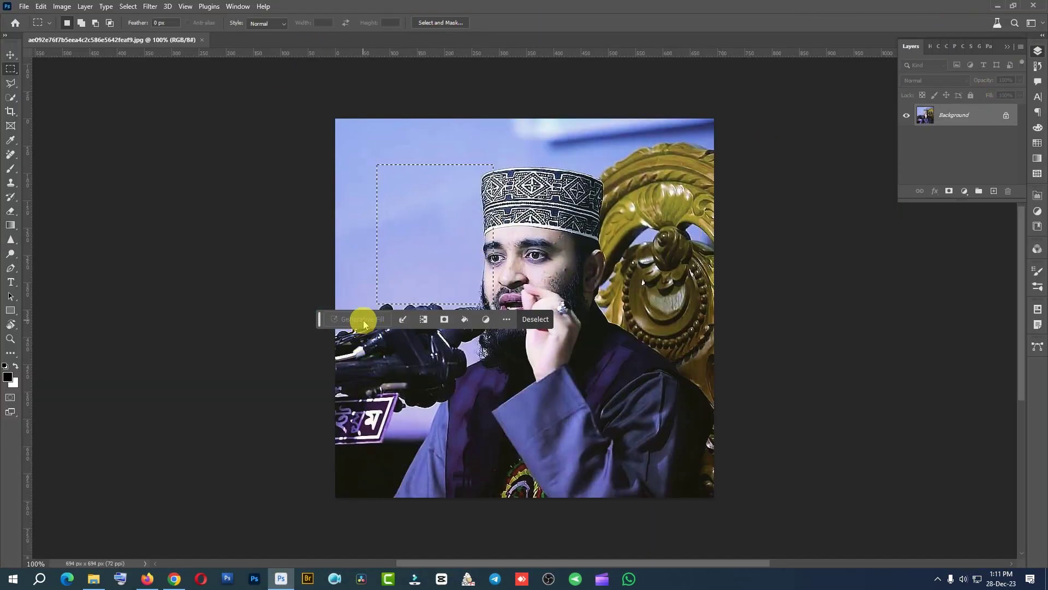
pyautogui.click(282, 579)
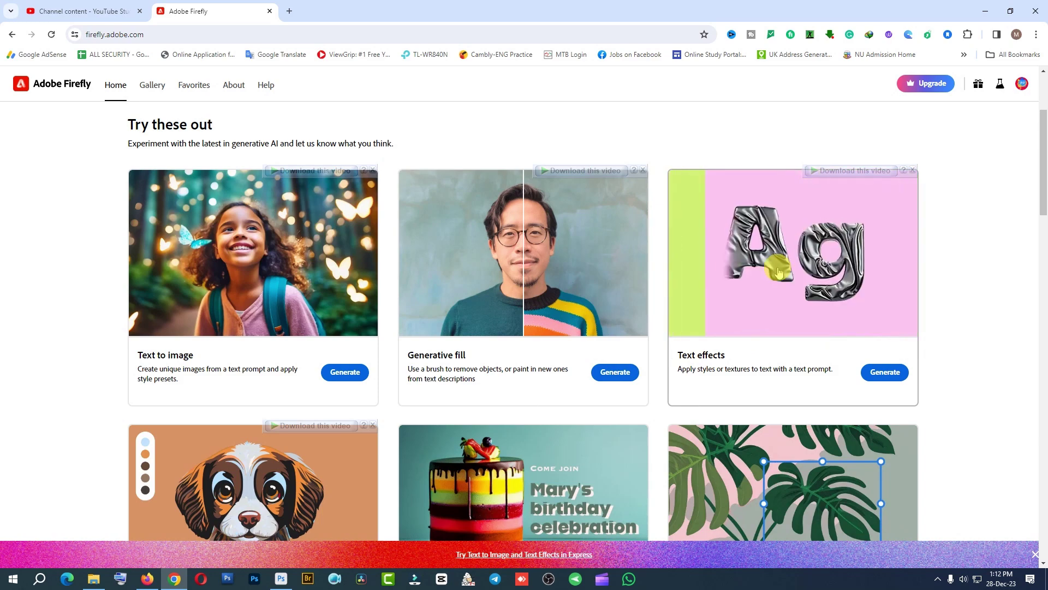
pyautogui.scroll(-3, 449, 398)
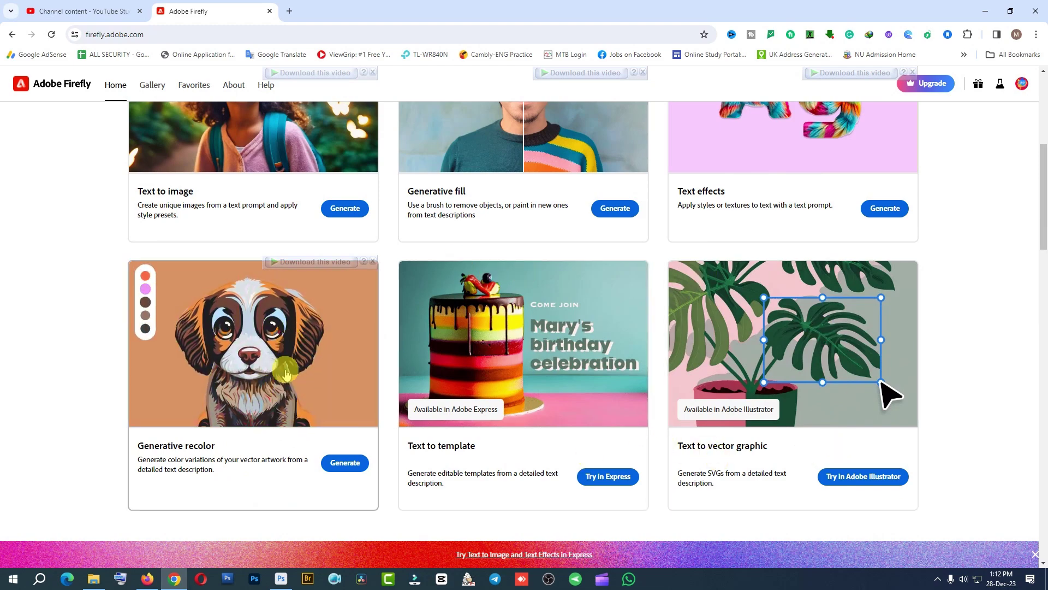
pyautogui.scroll(2, 375, 295)
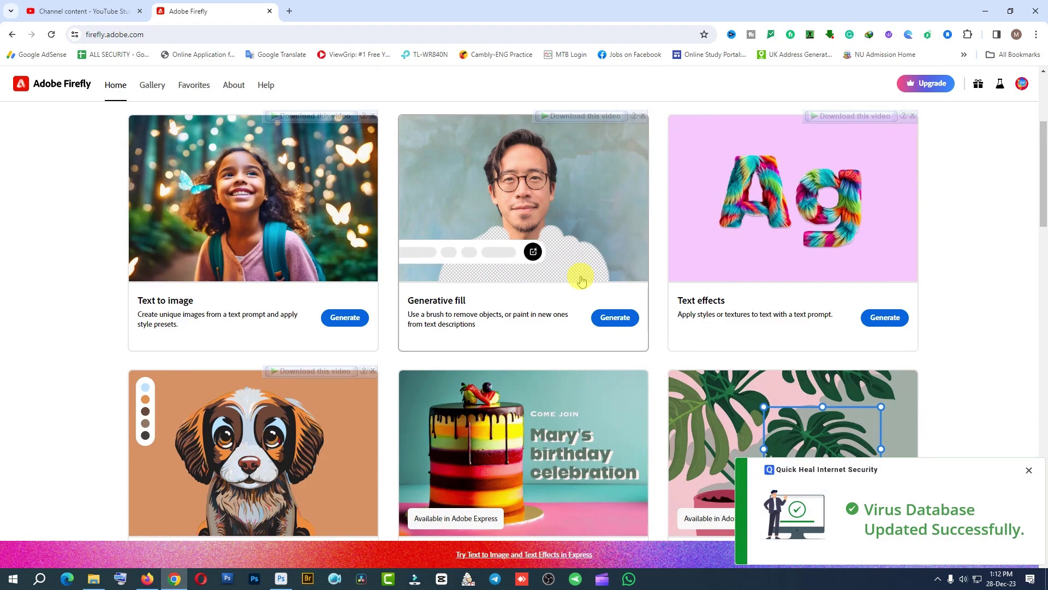
# - Open Text to image and enter the prompt 'girl with dark moon lack'
pyautogui.click(345, 318)
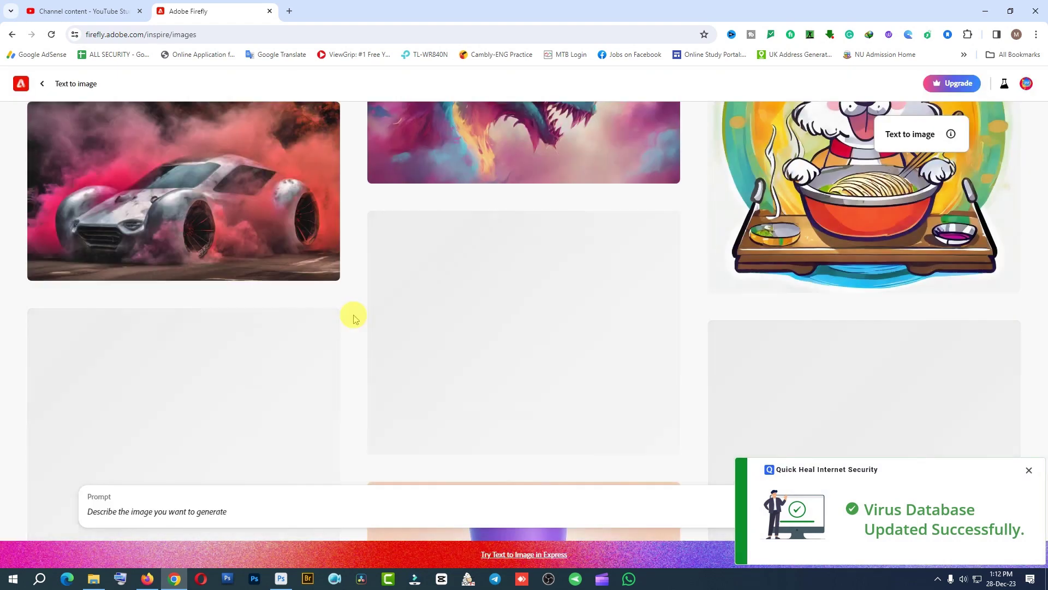
pyautogui.click(131, 512)
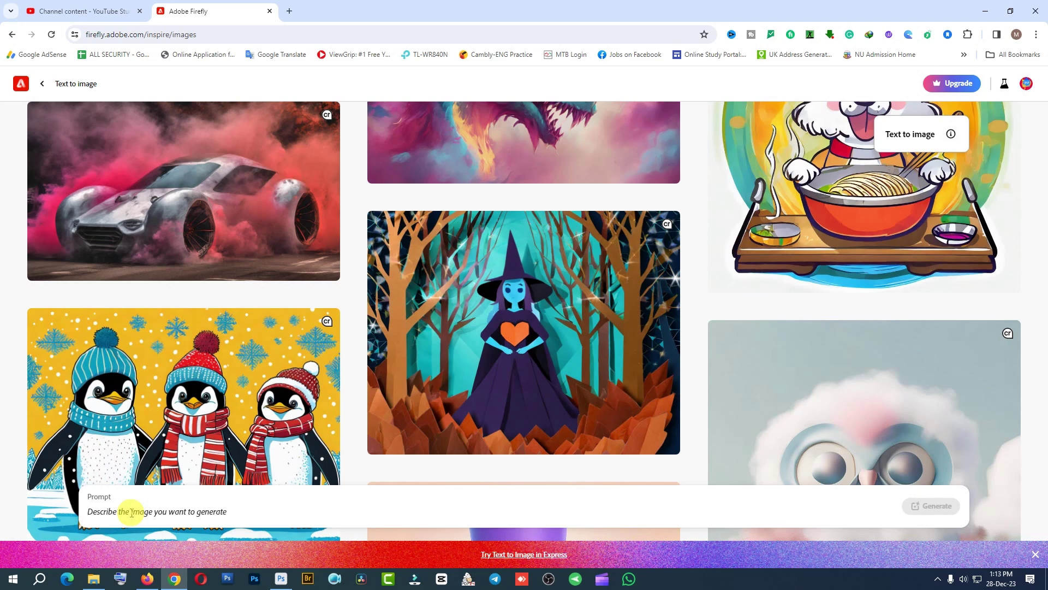
pyautogui.write('girl with dark moon lack')
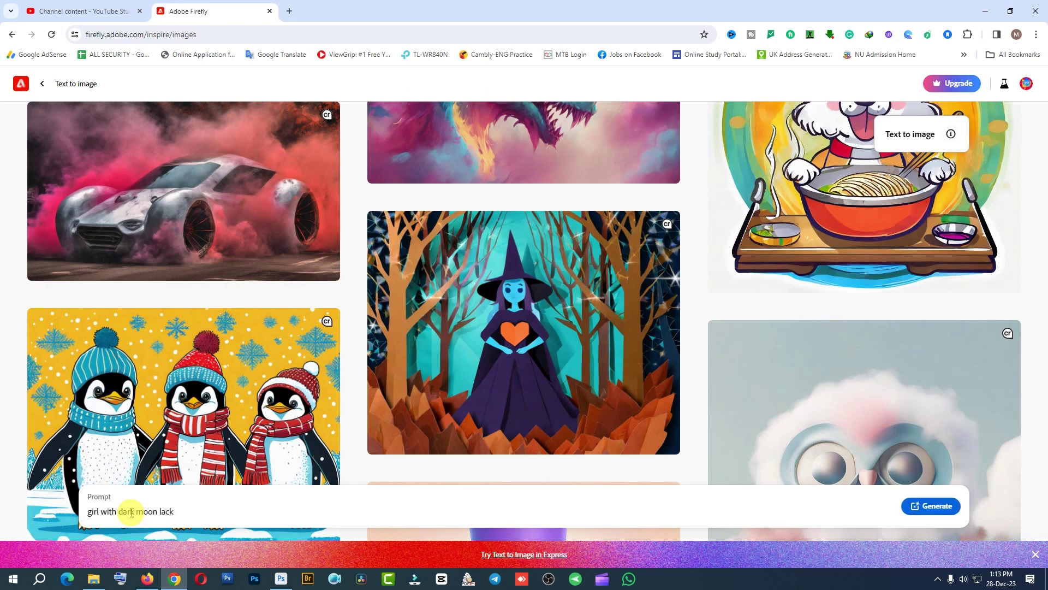
# - Generate four 'girl with dark moon lack' images and view each one enlarged
pyautogui.click(932, 505)
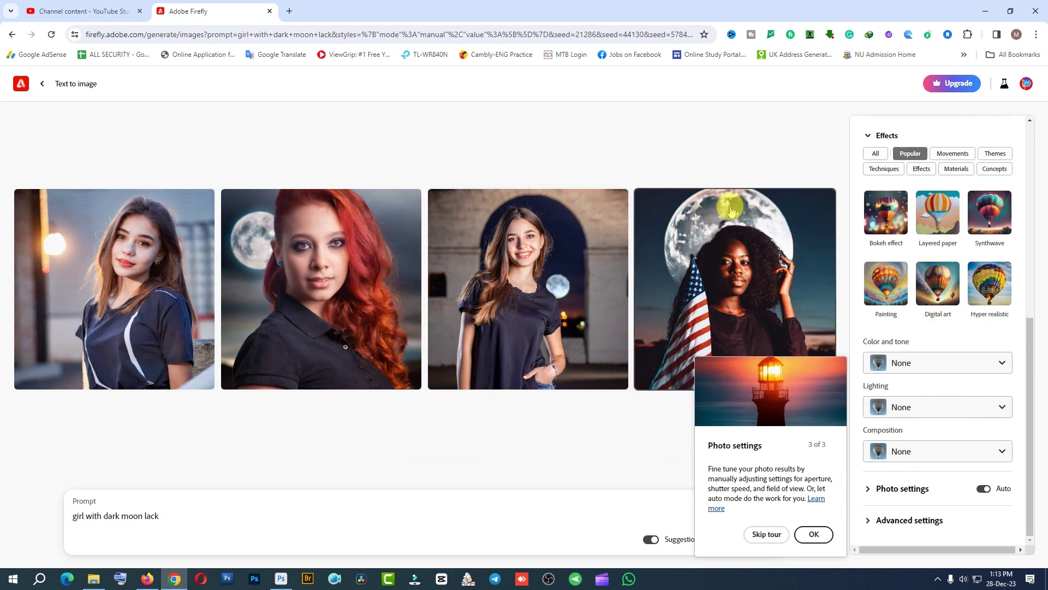
pyautogui.click(813, 534)
pyautogui.moveTo(529, 289)
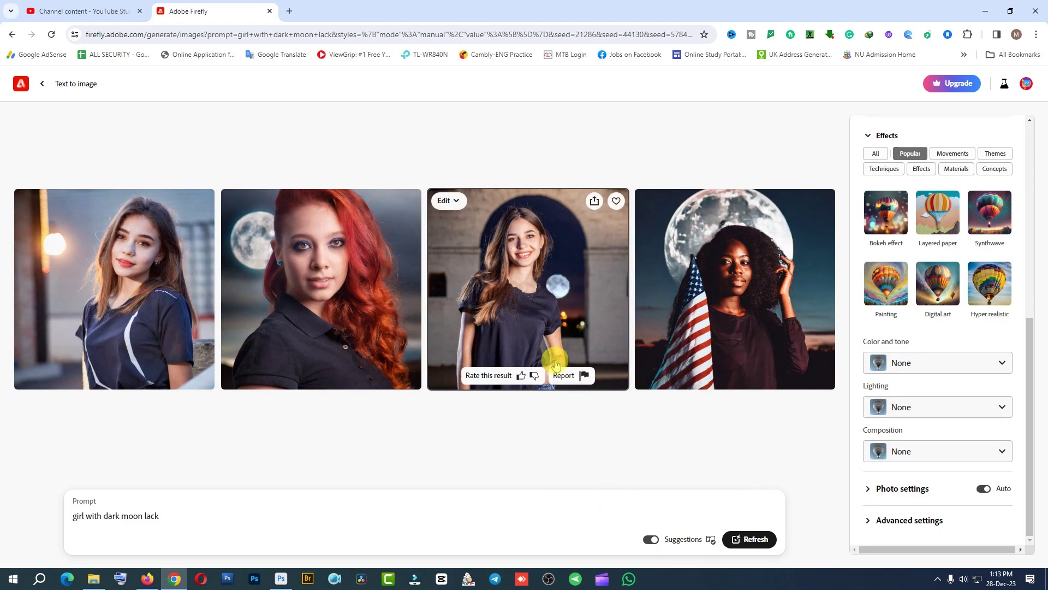
pyautogui.click(140, 287)
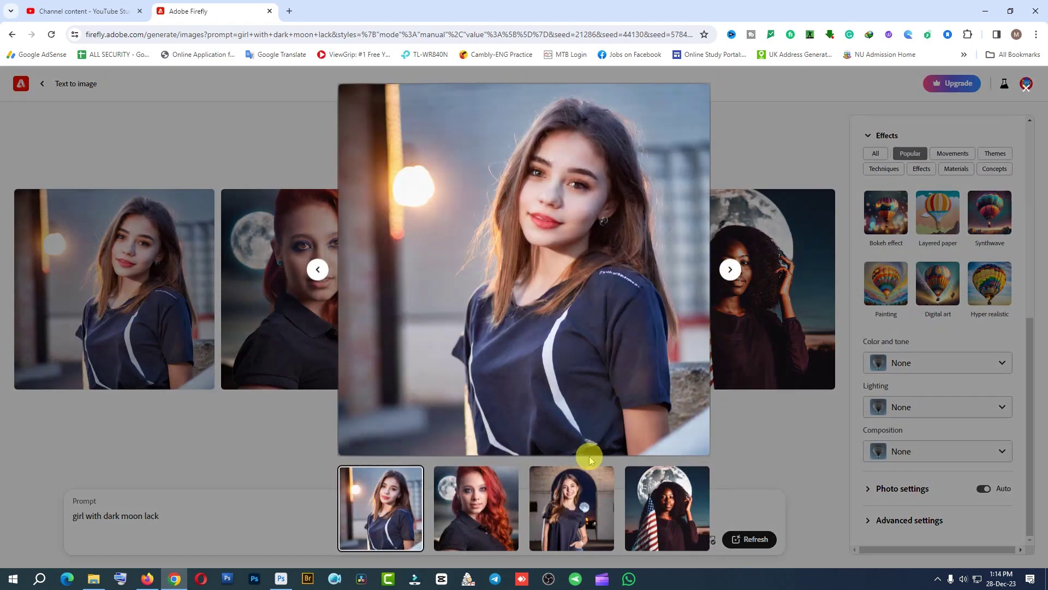
pyautogui.click(483, 506)
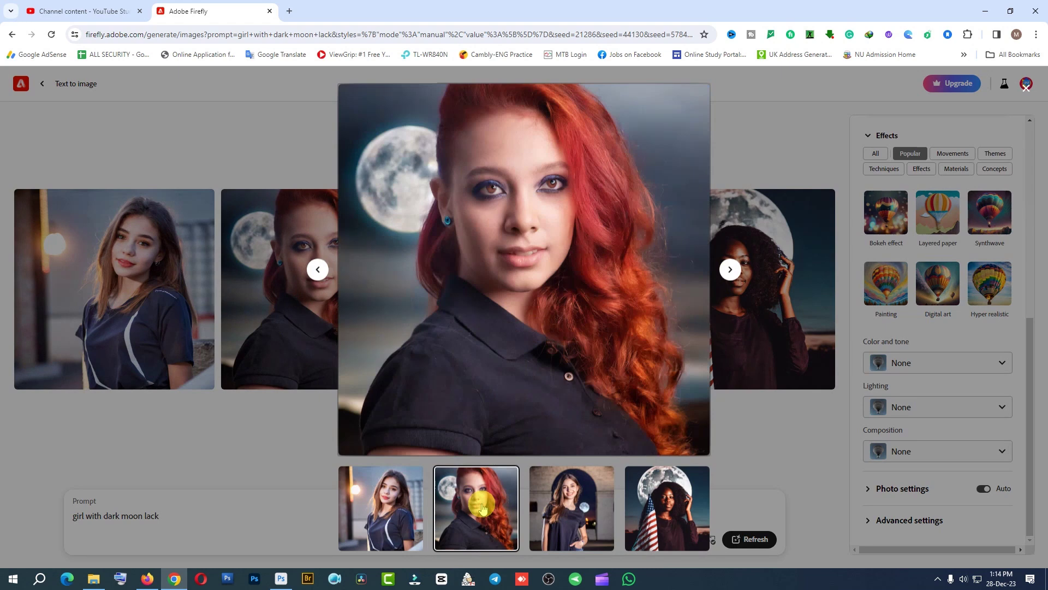
pyautogui.click(555, 507)
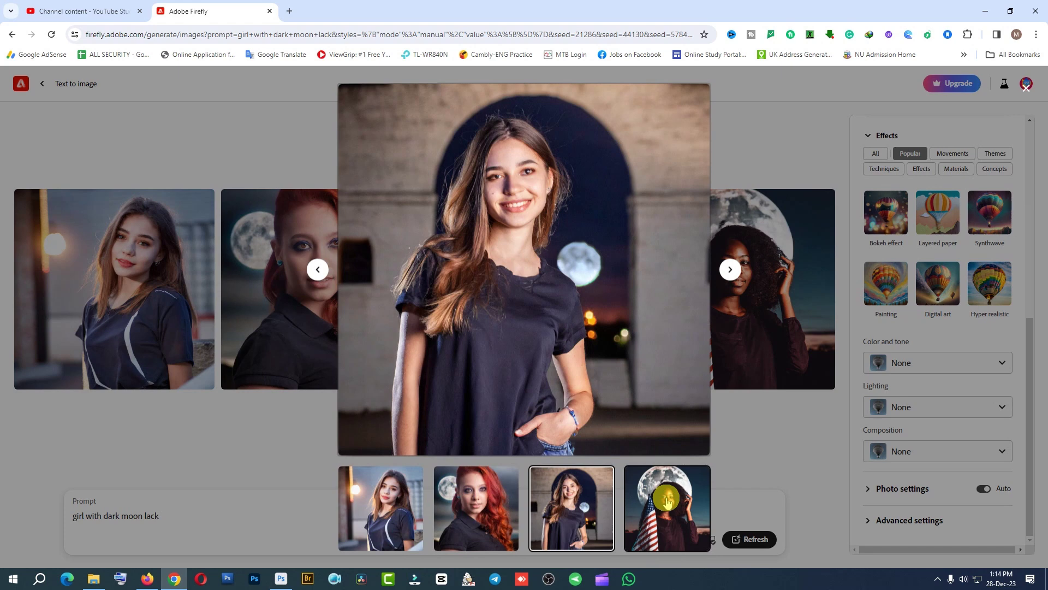
pyautogui.click(667, 501)
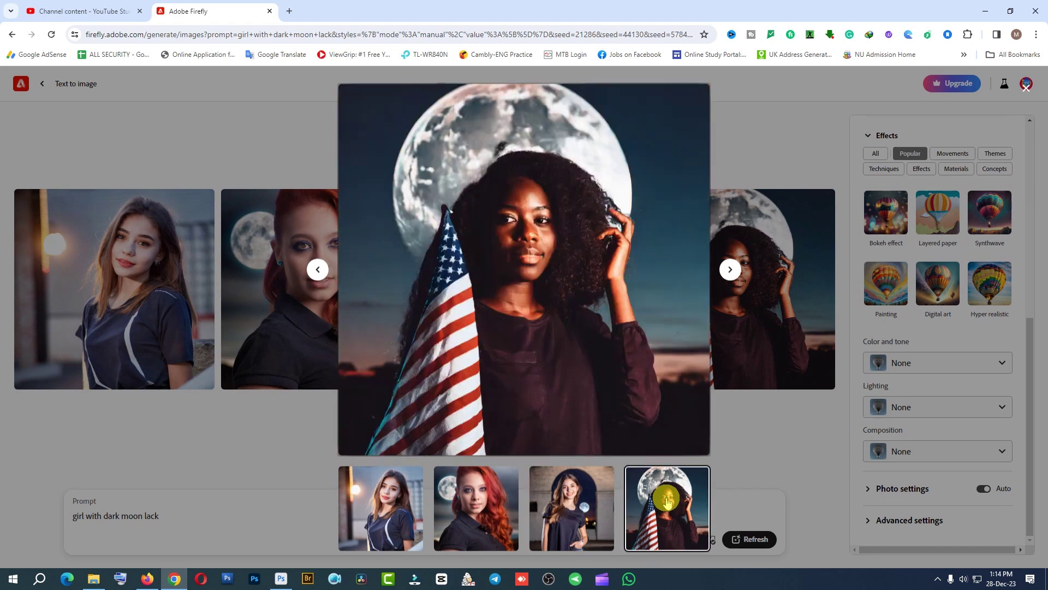
pyautogui.moveTo(675, 107)
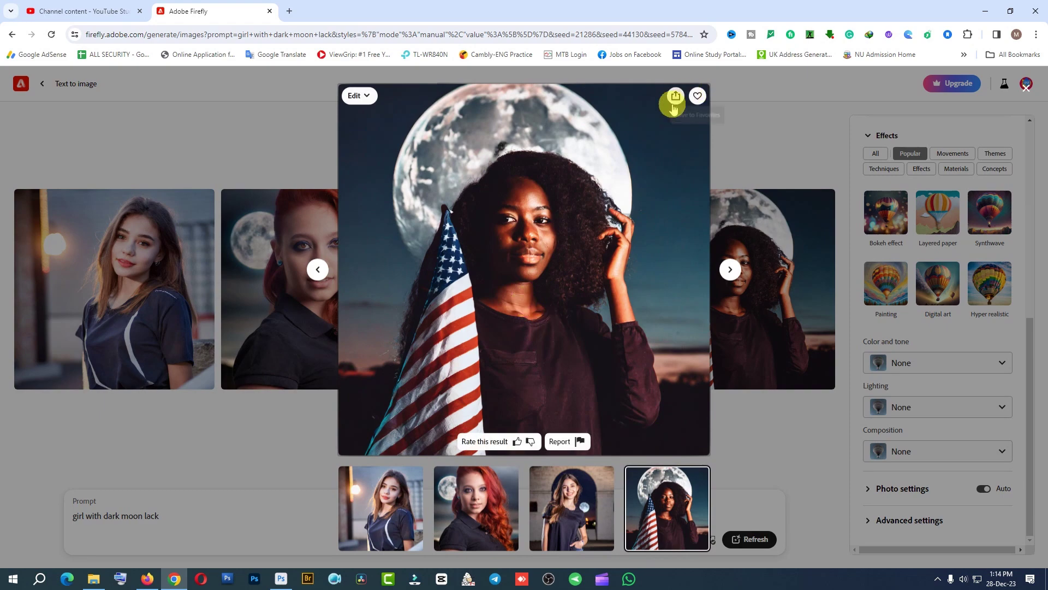
pyautogui.click(758, 130)
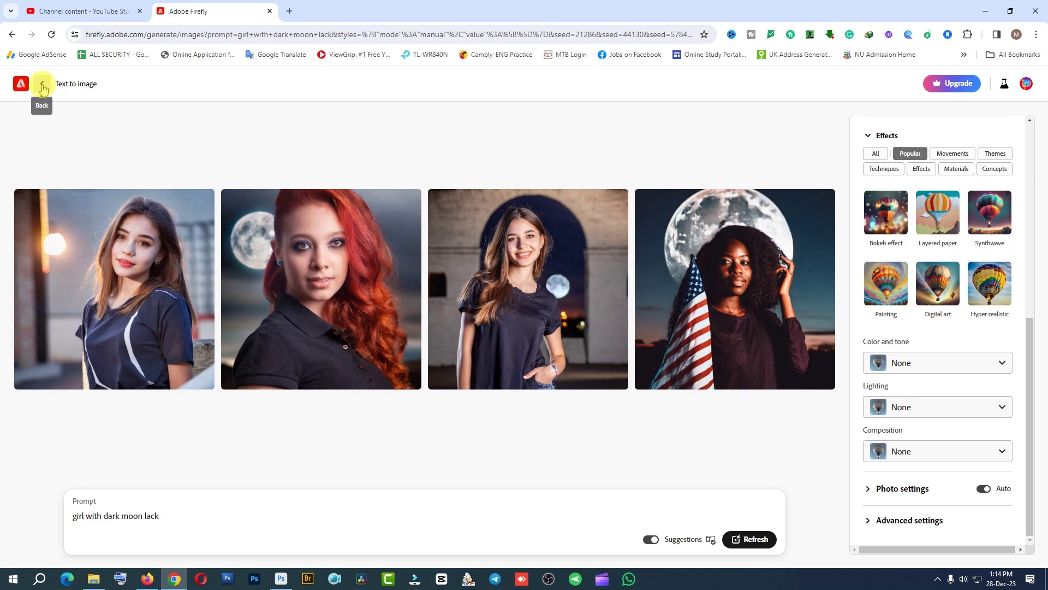
# - Go back twice to the Firefly home page and scroll down to its feature cards
pyautogui.click(43, 87)
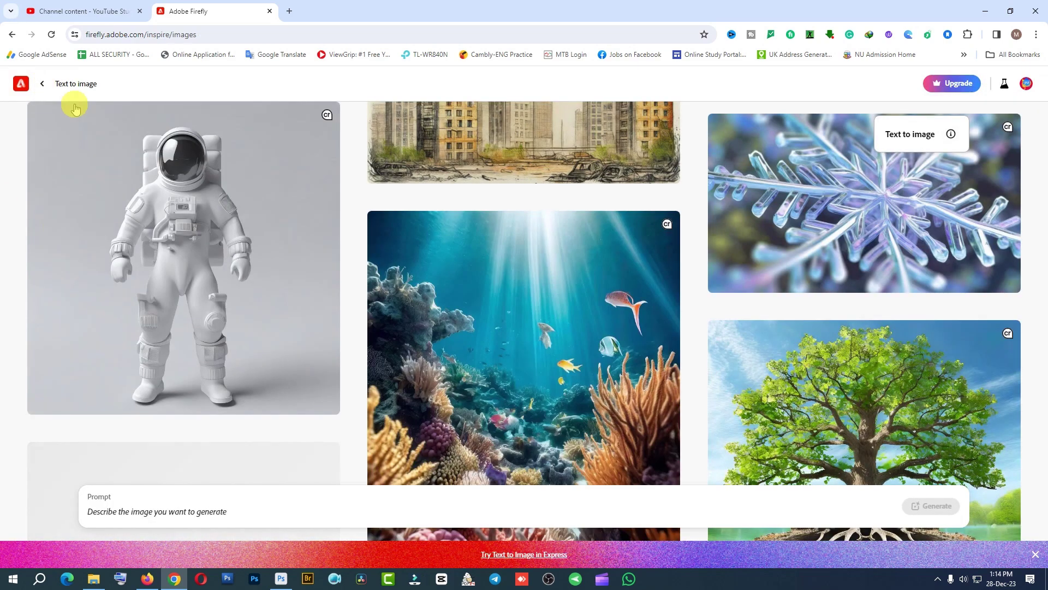
pyautogui.click(42, 84)
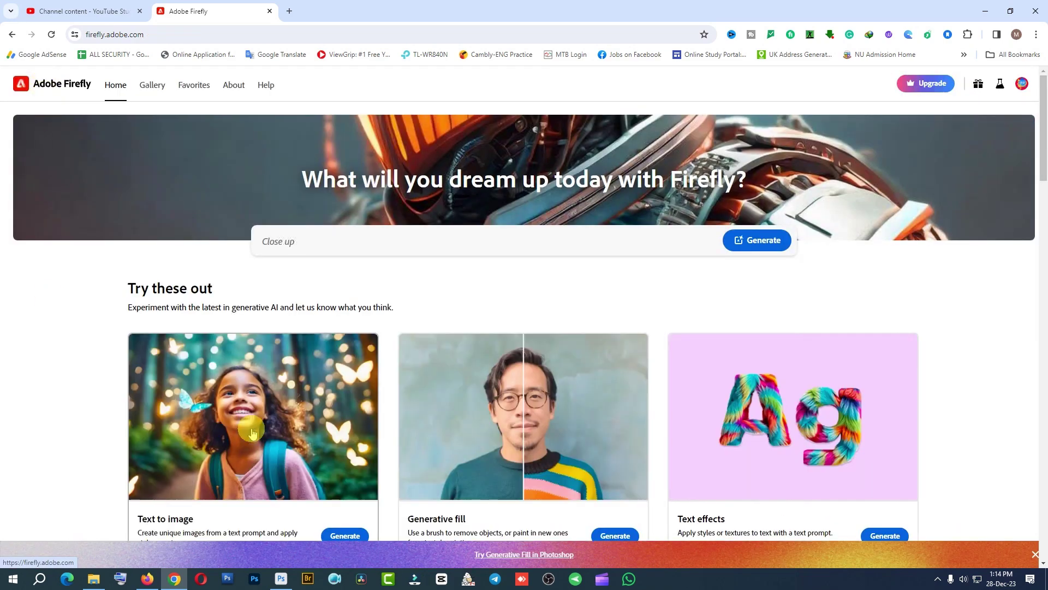
pyautogui.scroll(-2, 262, 437)
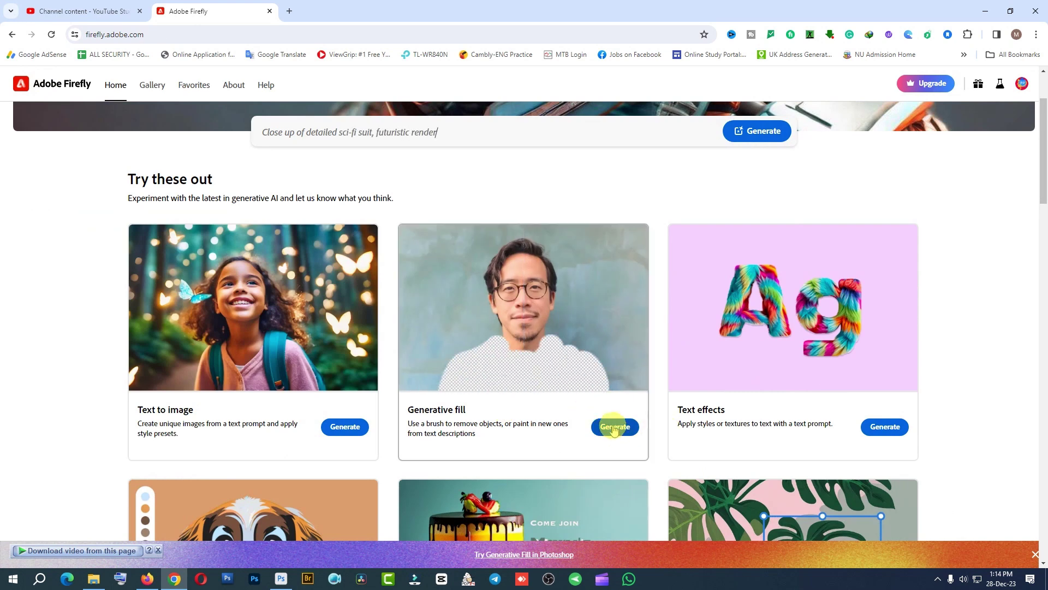
# - Launch Generative fill from its home-page card
pyautogui.click(613, 426)
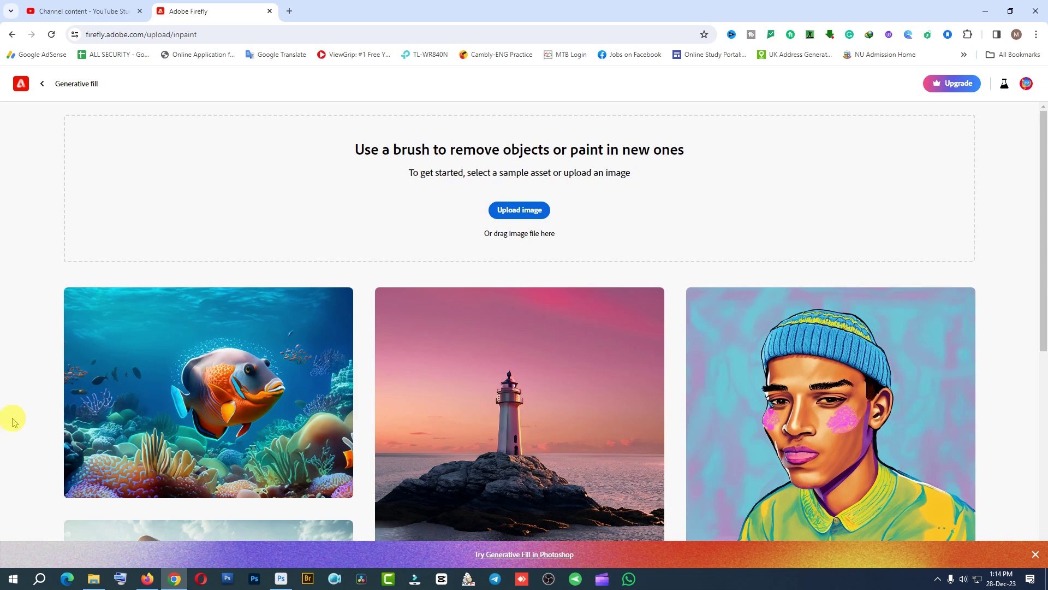
pyautogui.scroll(-5, 437, 393)
# - Upload the smiling woman's portrait from the Path Image folder into the Generative fill editor
pyautogui.scroll(5, 420, 426)
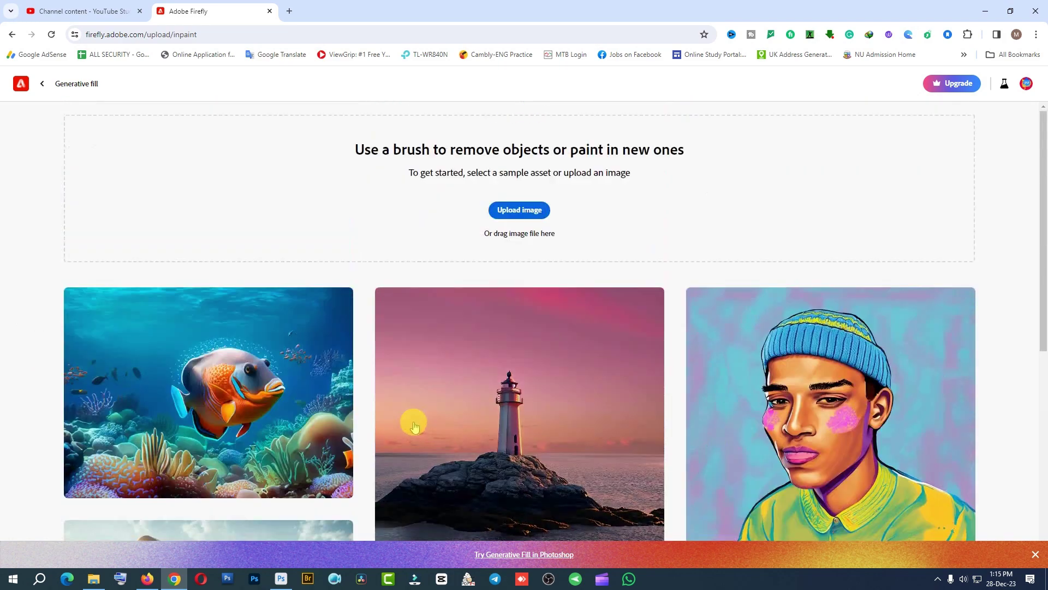
pyautogui.click(520, 211)
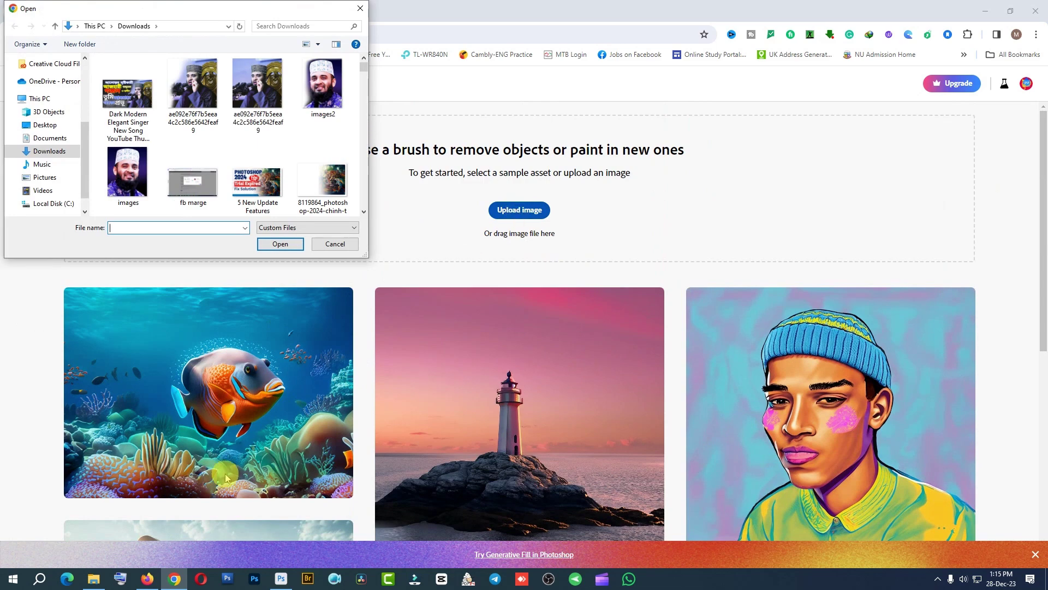
pyautogui.click(281, 579)
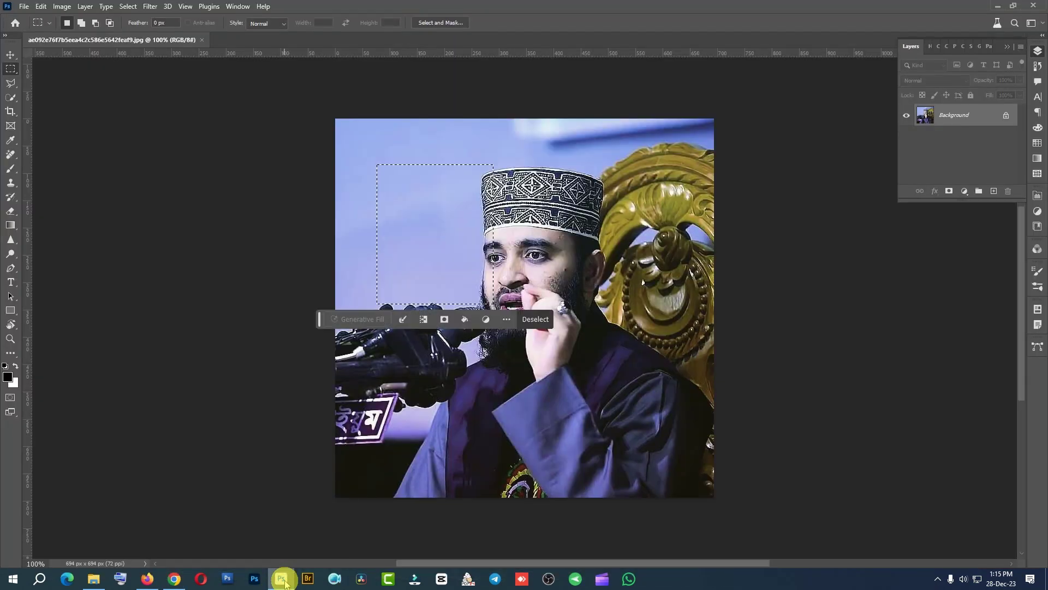
pyautogui.click(281, 579)
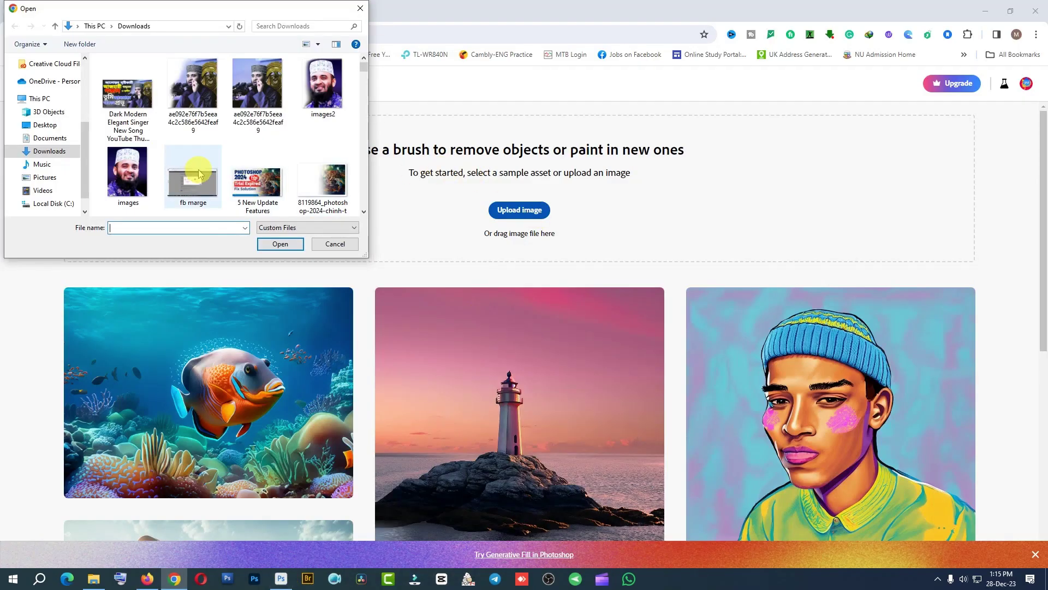
pyautogui.scroll(-2, 254, 175)
pyautogui.scroll(-1, 264, 173)
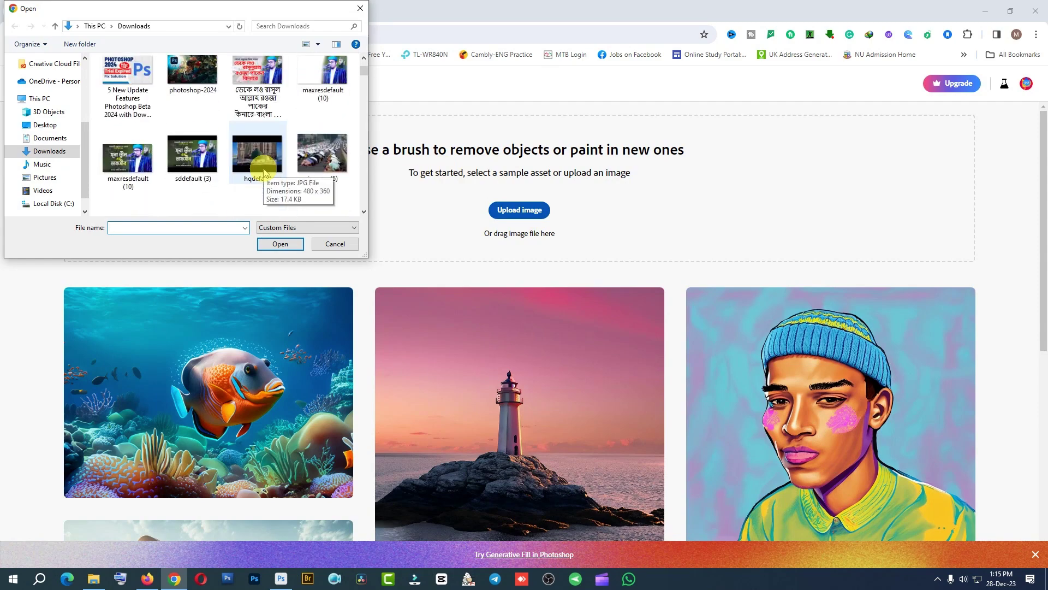
pyautogui.scroll(2, 265, 174)
pyautogui.scroll(-1, 265, 173)
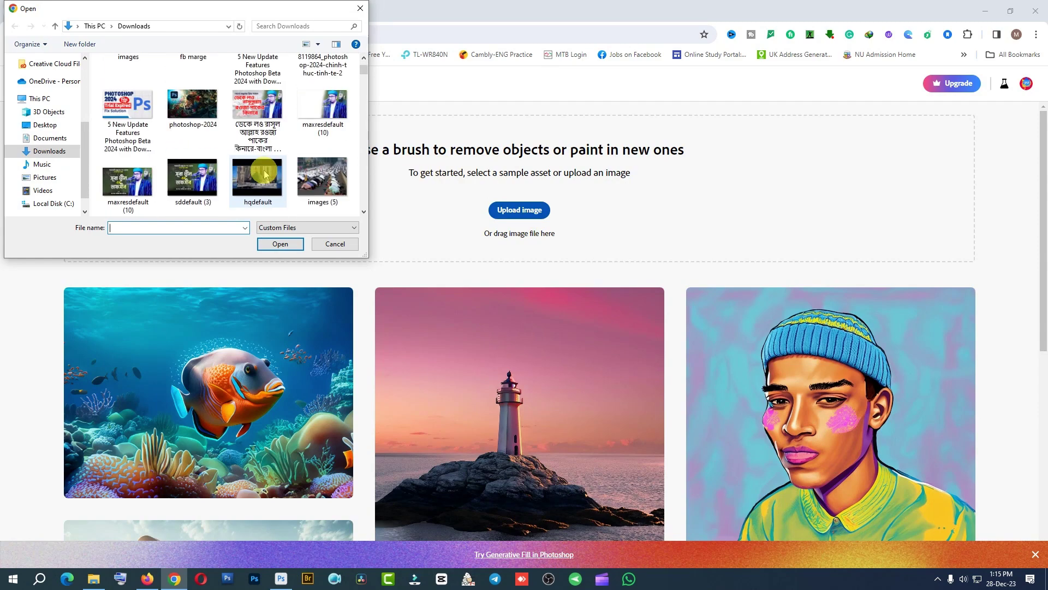
pyautogui.scroll(-1, 264, 173)
pyautogui.scroll(-1, 264, 174)
pyautogui.scroll(3, 264, 174)
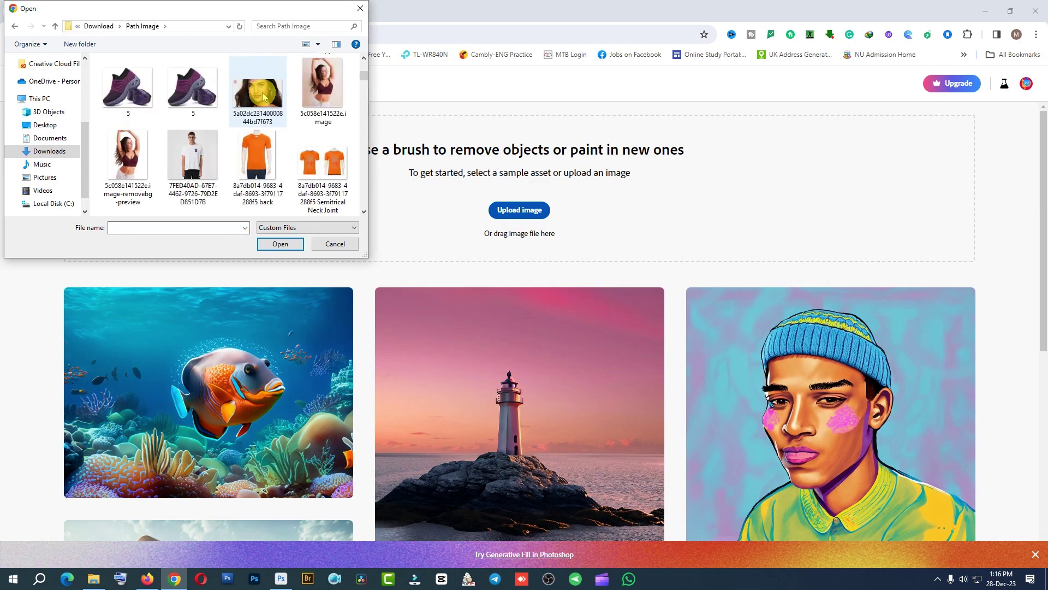
pyautogui.doubleClick(263, 93)
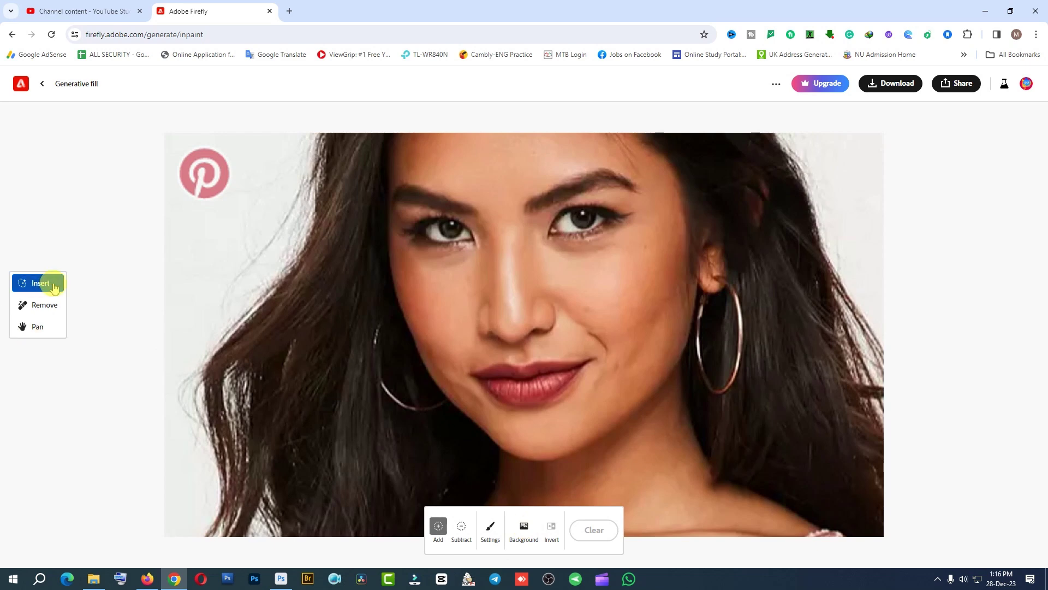
# - Brush out the top-left Pinterest logo with Remove and keep the cleaned variation
pyautogui.click(42, 305)
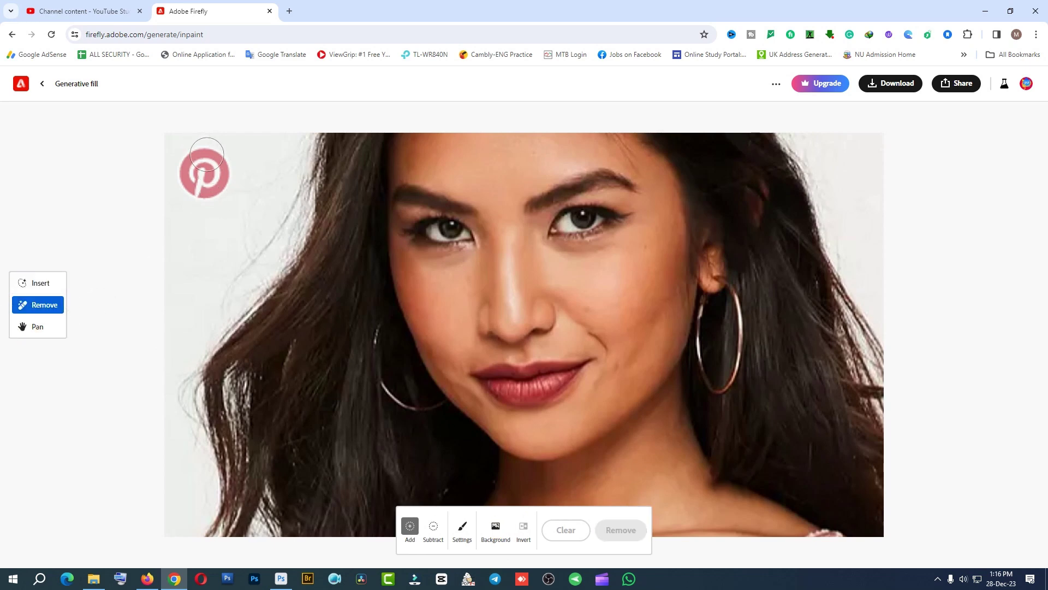
pyautogui.moveTo(207, 155); pyautogui.dragTo(202, 188)
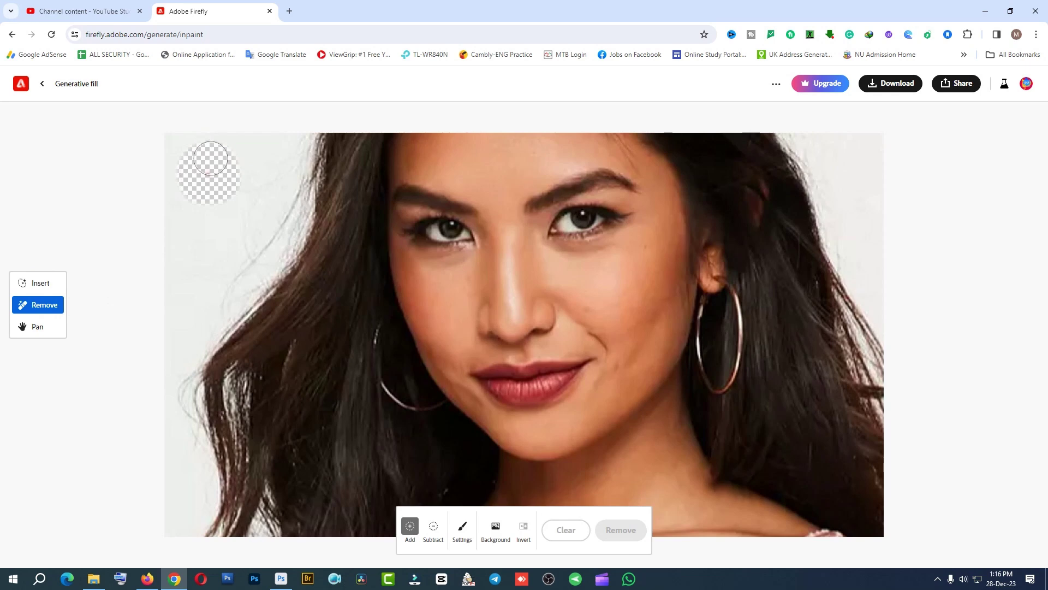
pyautogui.click(619, 530)
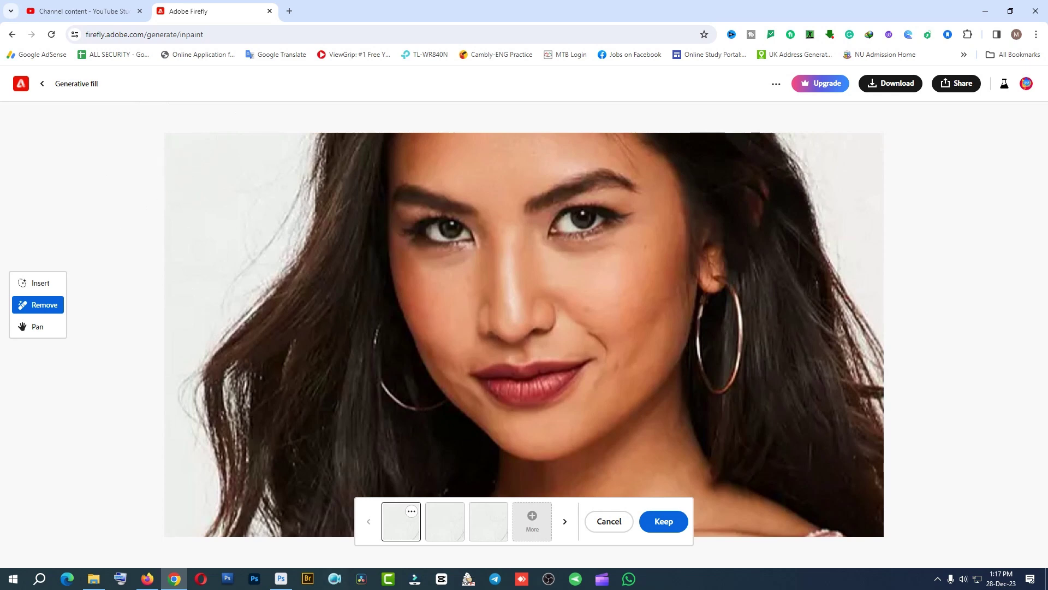
pyautogui.click(663, 521)
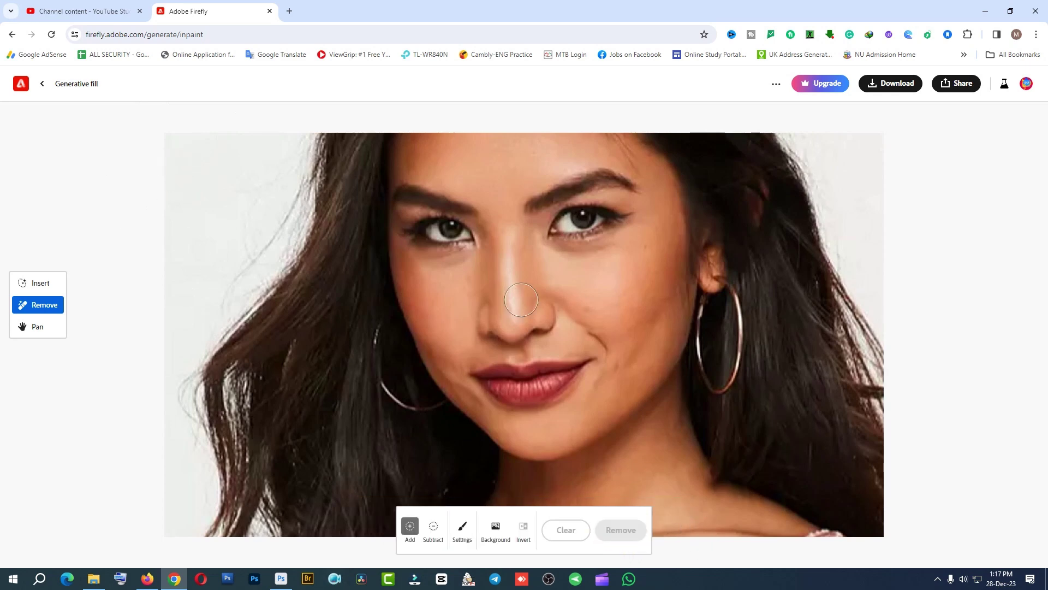
# - Switch to Insert, mask the woman's lips and clear the old 'sunglass' prompt
pyautogui.click(39, 283)
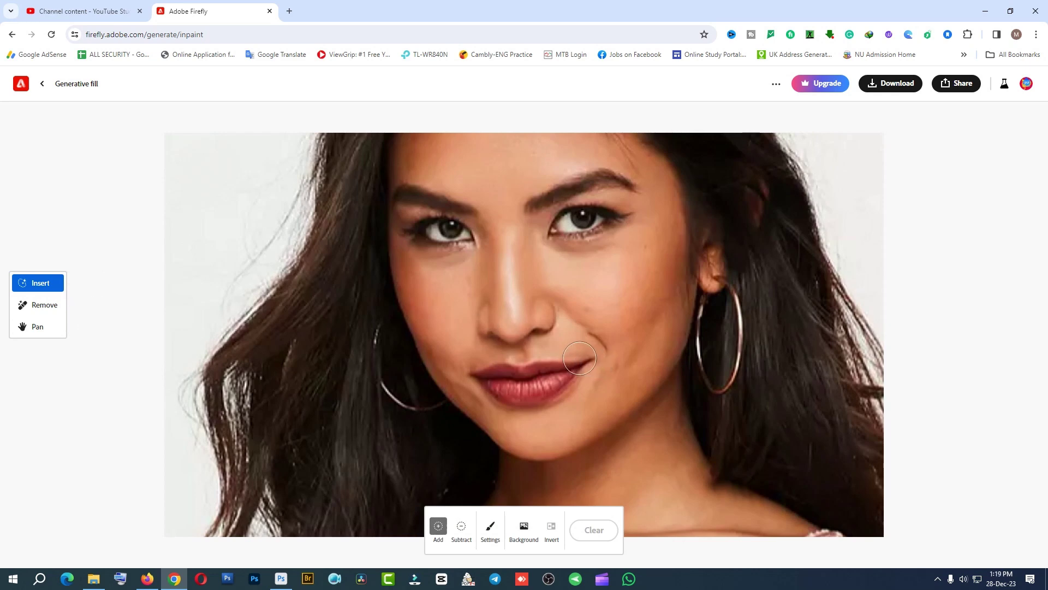
pyautogui.moveTo(578, 361)
pyautogui.mouseDown()
pyautogui.moveTo(484, 386)
pyautogui.moveTo(577, 364)
pyautogui.mouseUp()
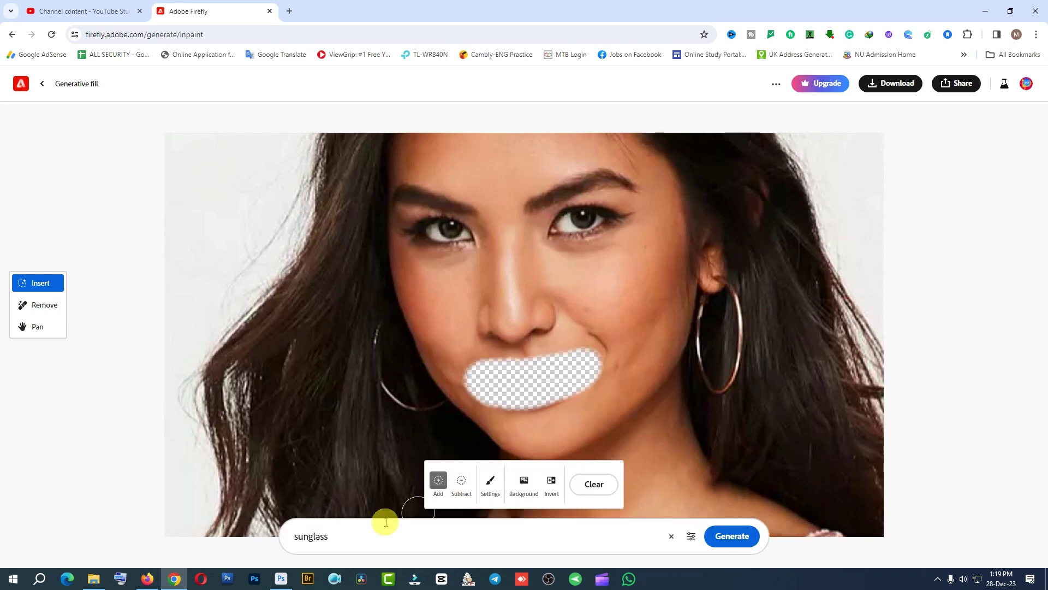
pyautogui.moveTo(344, 534); pyautogui.dragTo(198, 534)
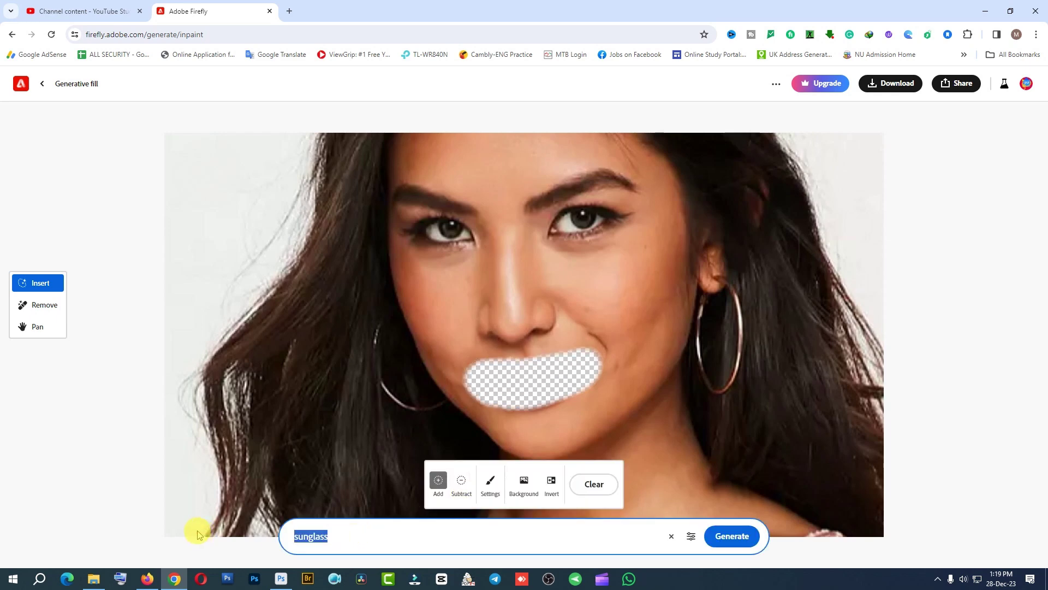
pyautogui.press('BackSpace')
pyautogui.write('lip color')
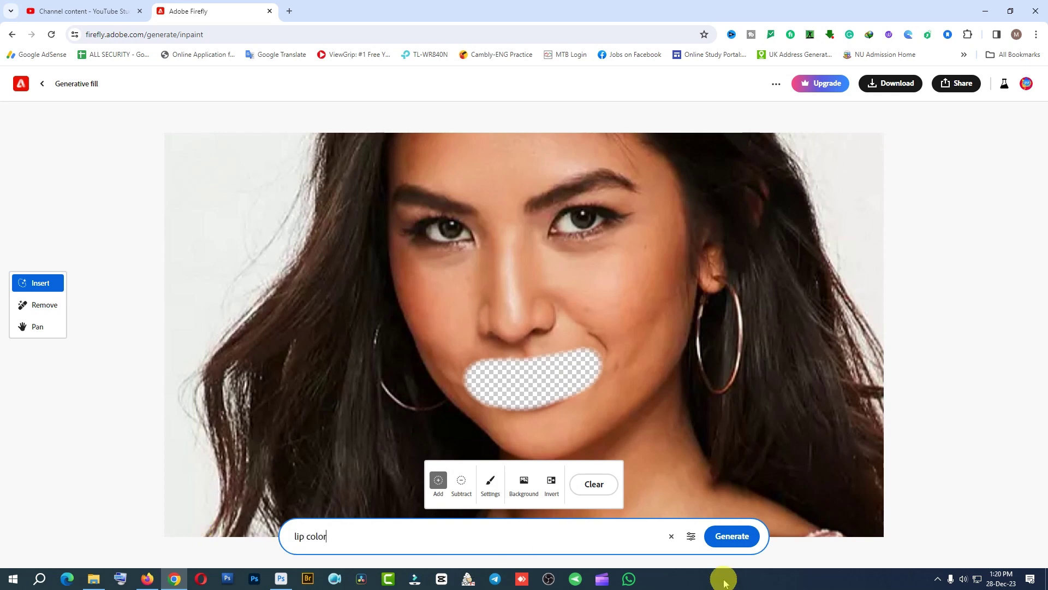
# - Generate 'lip color' fills, compare the three variations and keep the first pink one
pyautogui.click(723, 535)
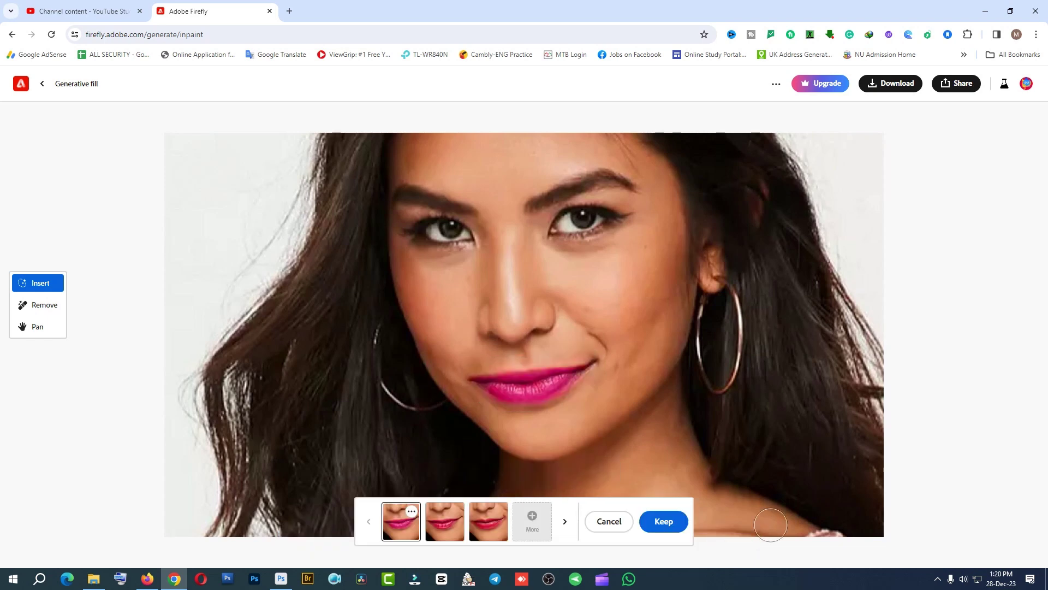
pyautogui.click(444, 522)
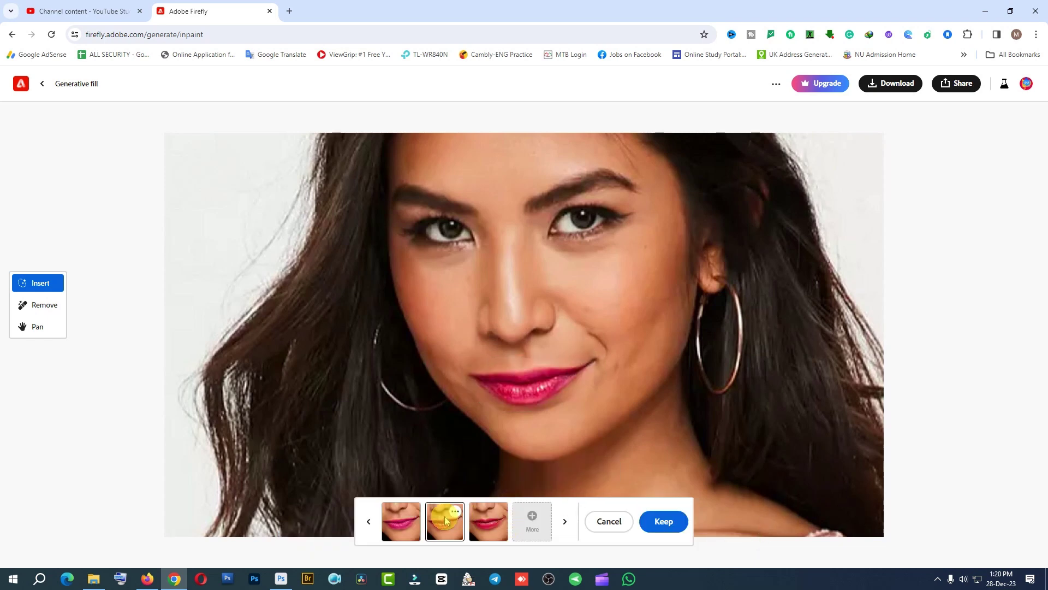
pyautogui.click(498, 522)
pyautogui.click(395, 522)
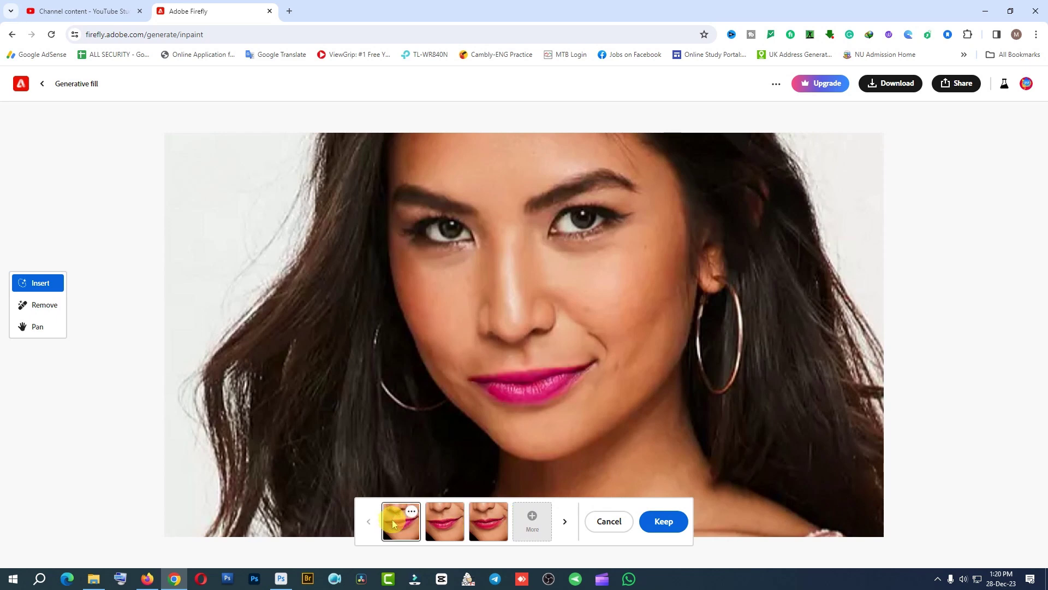
pyautogui.click(664, 522)
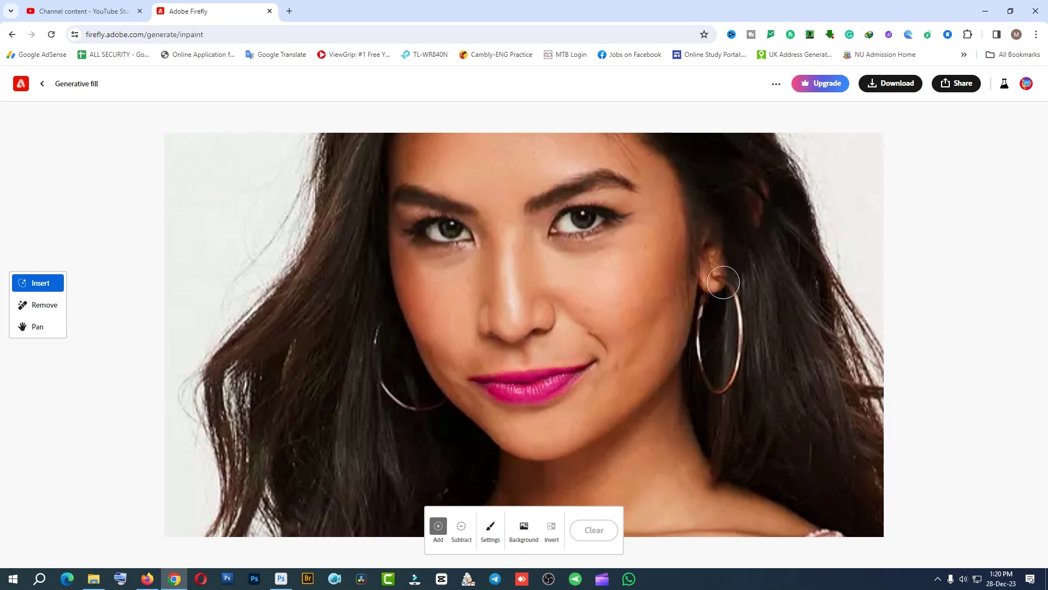
# - Mask the hoop earring on the image's right and remove it with the Remove tool
pyautogui.moveTo(723, 282); pyautogui.dragTo(709, 372)
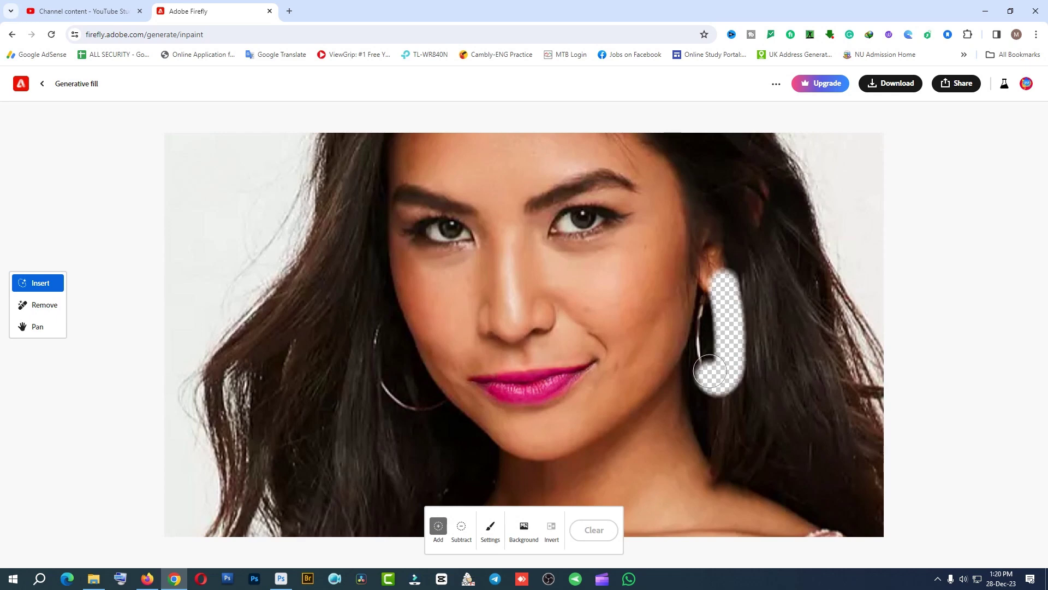
pyautogui.moveTo(710, 371); pyautogui.dragTo(732, 378)
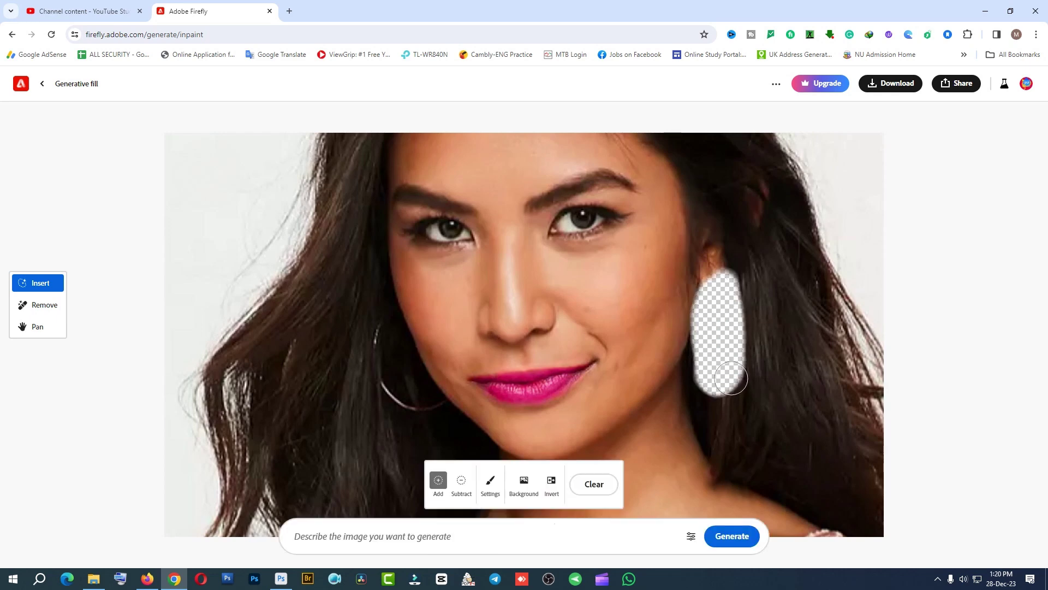
pyautogui.click(595, 485)
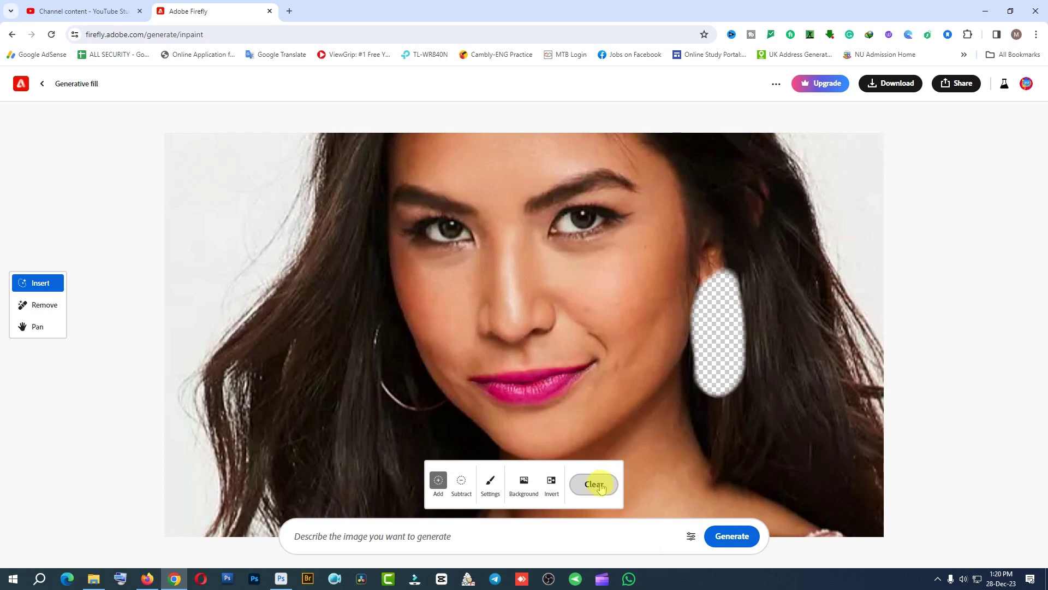
pyautogui.click(44, 307)
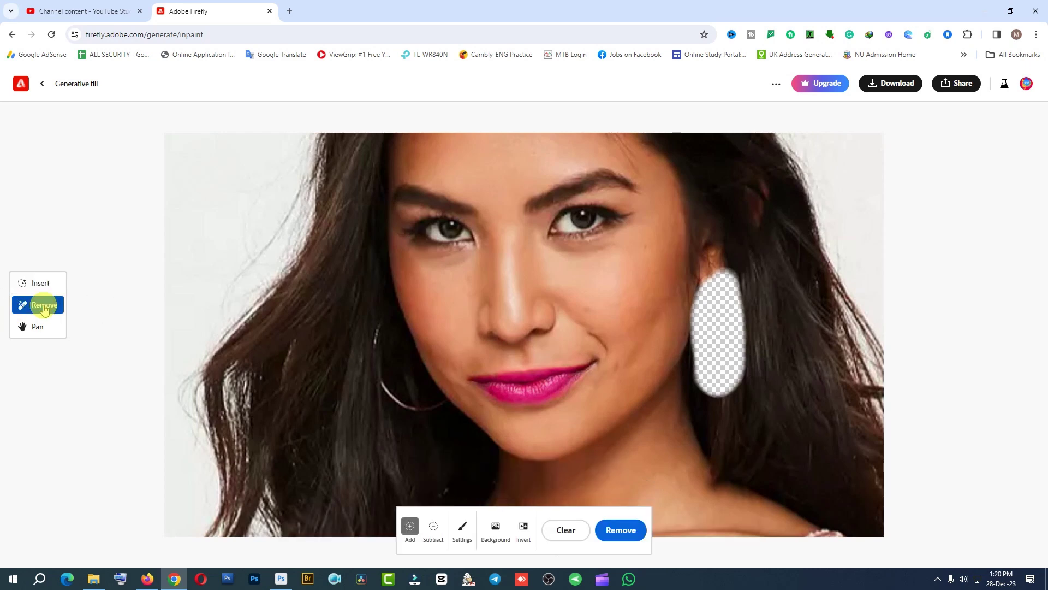
pyautogui.click(620, 529)
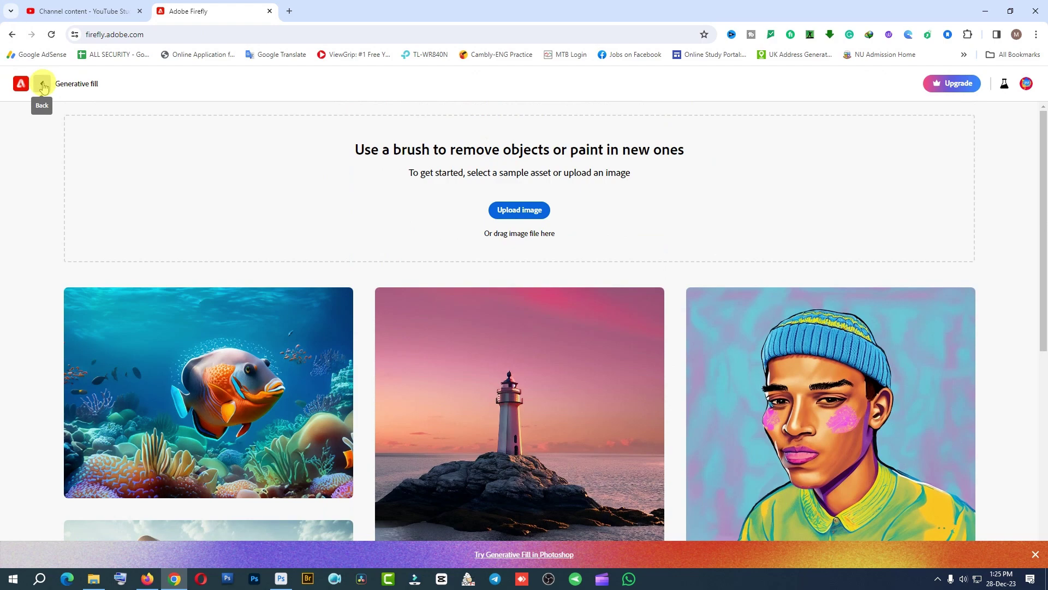
# - From the home page open Text effects and generate the letter M with the 'flower' prompt
pyautogui.click(42, 84)
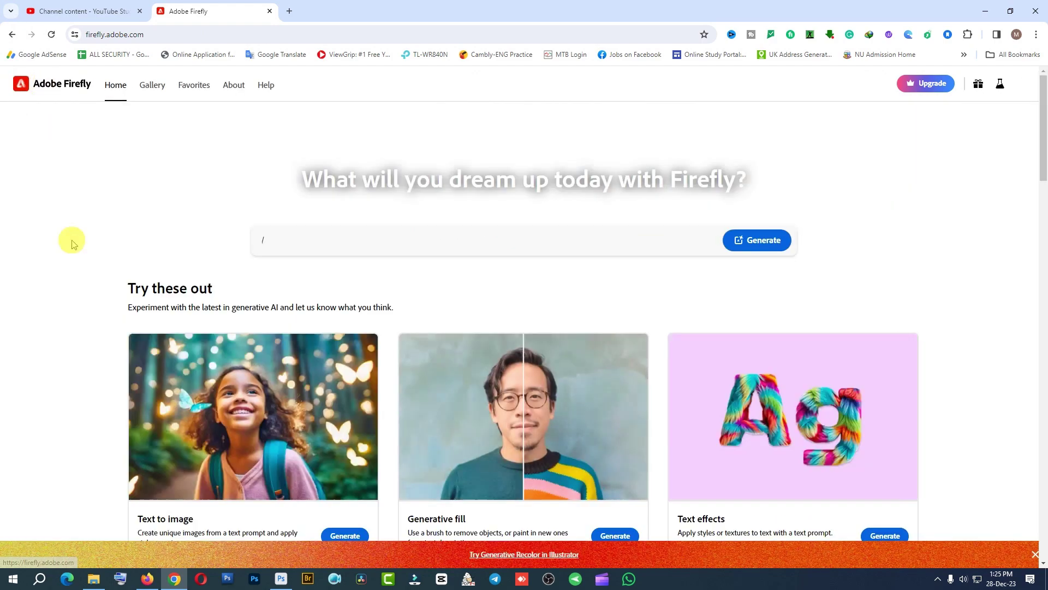
pyautogui.scroll(-3, 58, 398)
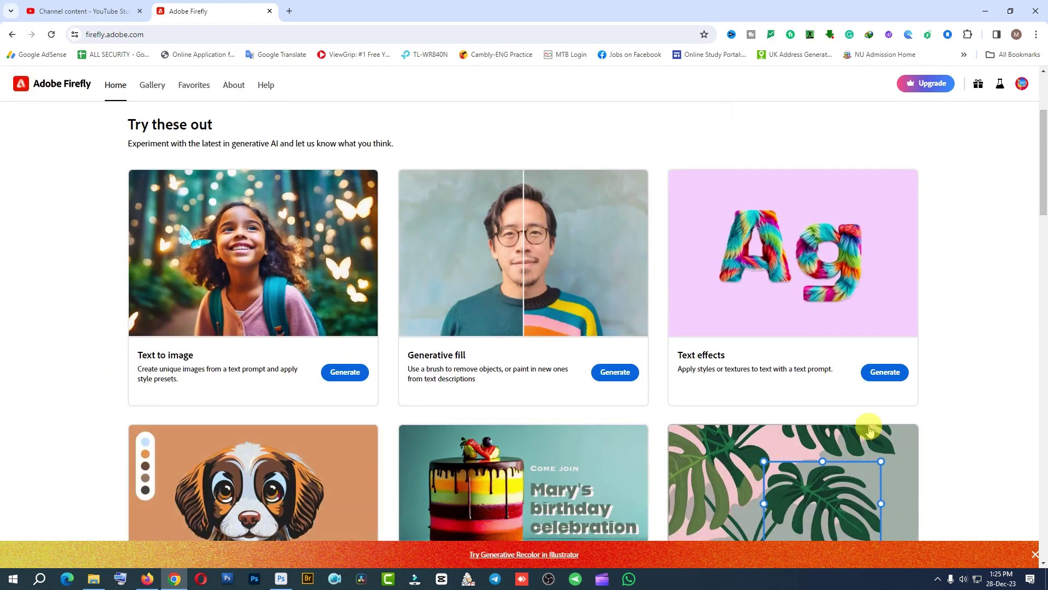
pyautogui.click(885, 373)
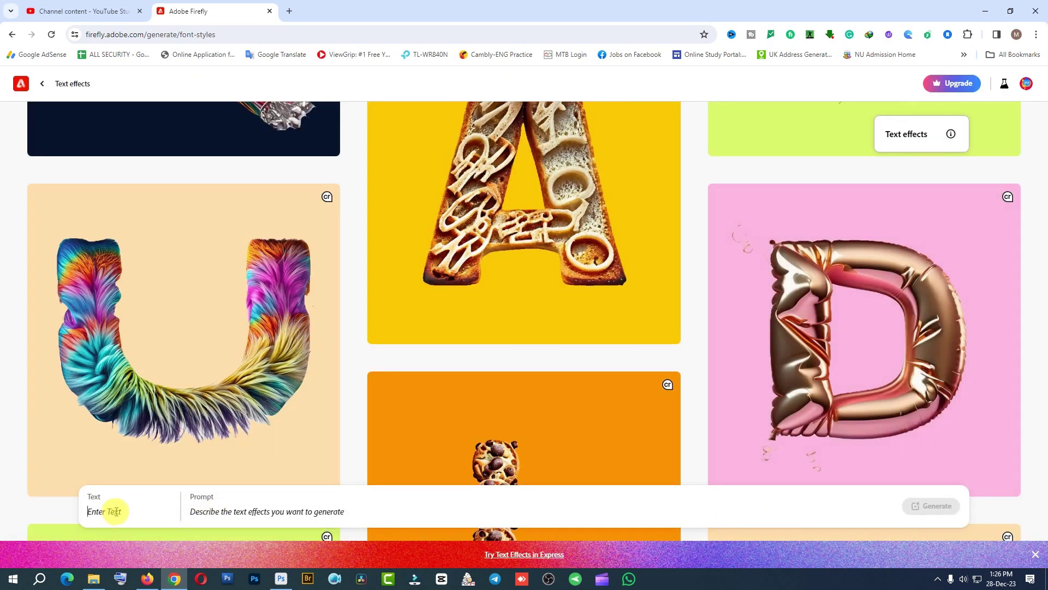
pyautogui.write('M')
pyautogui.click(215, 513)
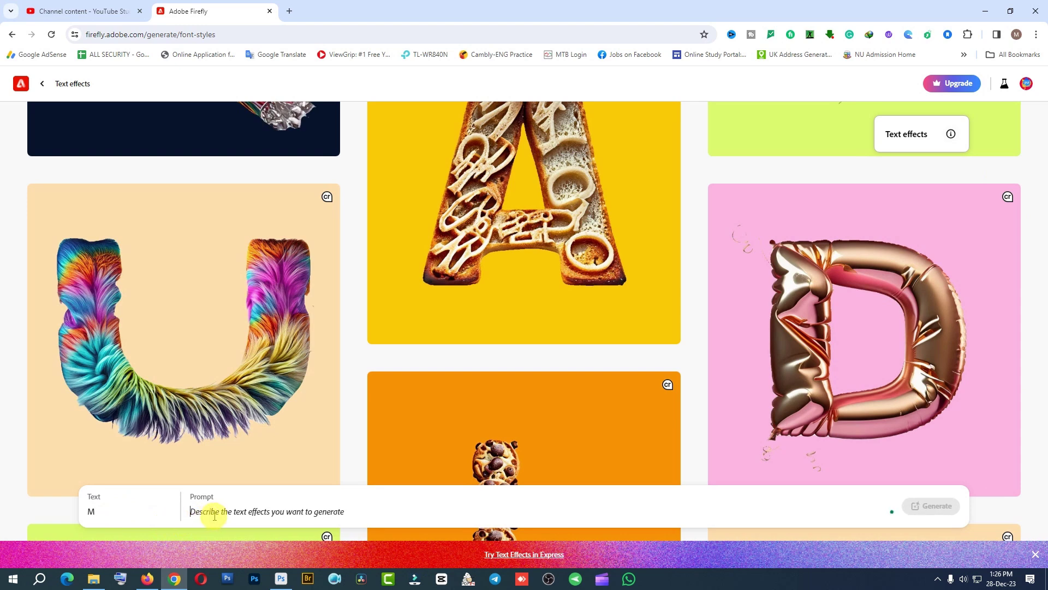
pyautogui.write('flower')
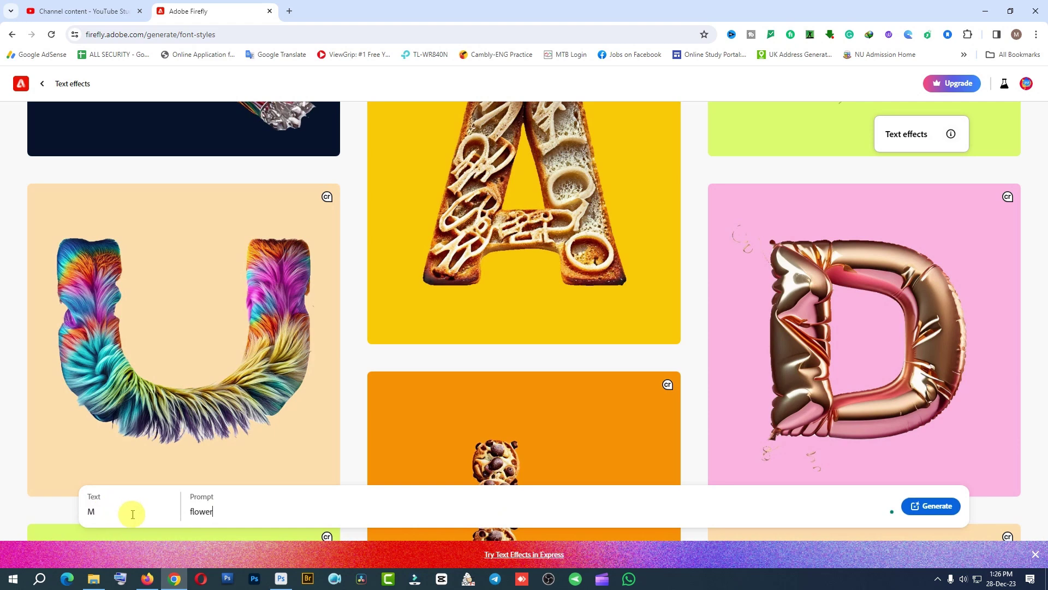
pyautogui.click(937, 508)
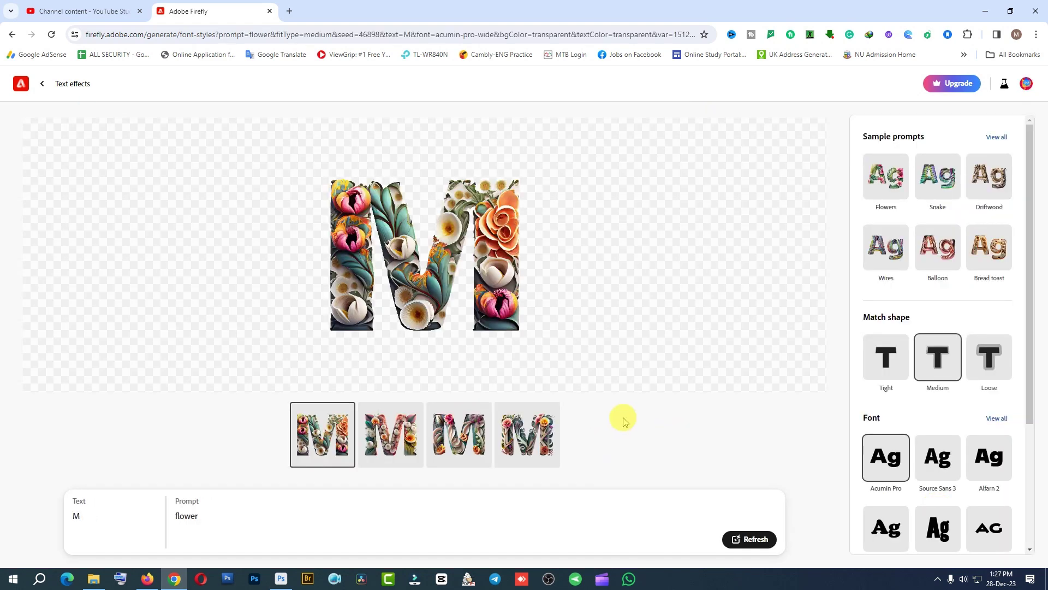
# - Preview the second, third and fourth flower M variations, then return to the first
pyautogui.click(394, 437)
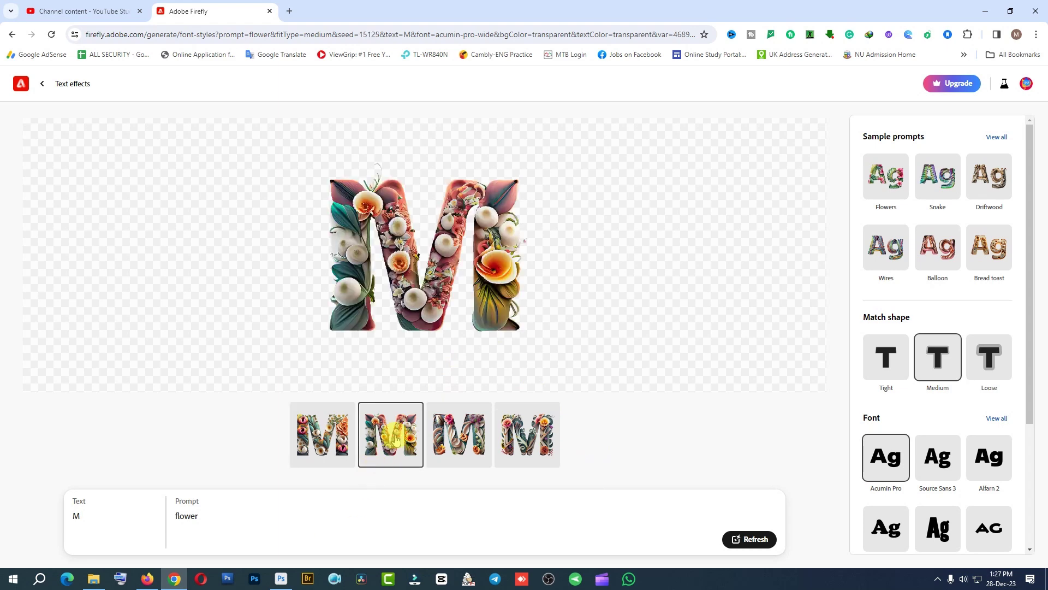
pyautogui.click(456, 433)
pyautogui.click(541, 422)
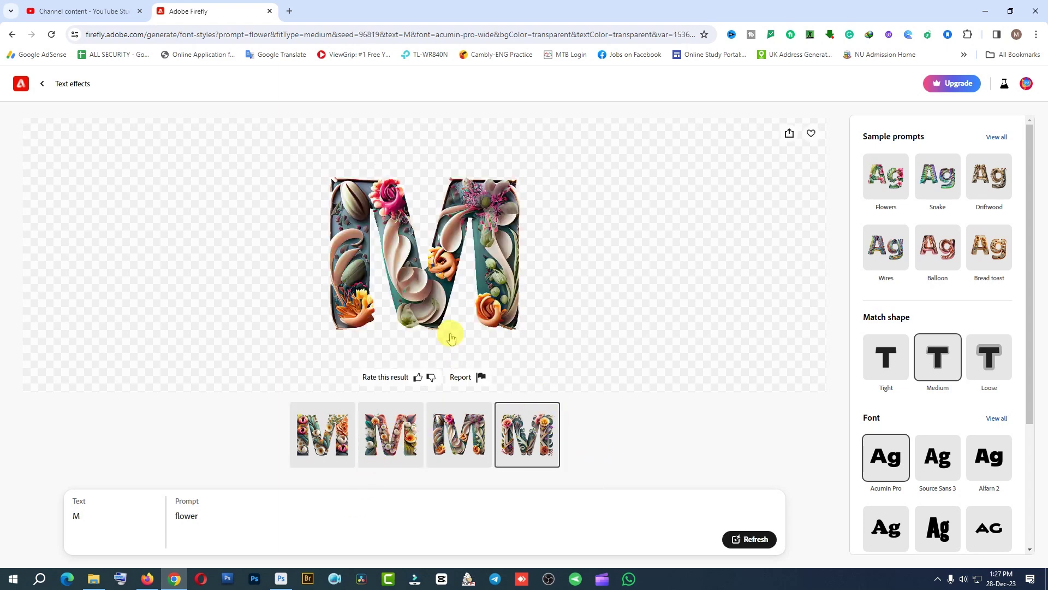
pyautogui.click(313, 447)
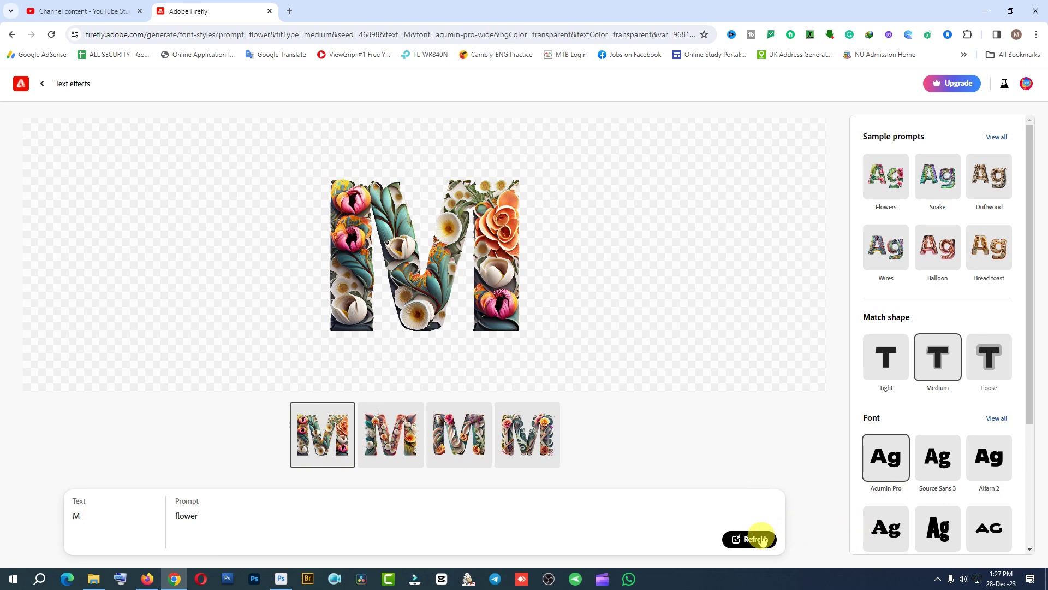
# - Restore the browser, back out of Text effects to the home page and scroll to Try these out
pyautogui.click(176, 581)
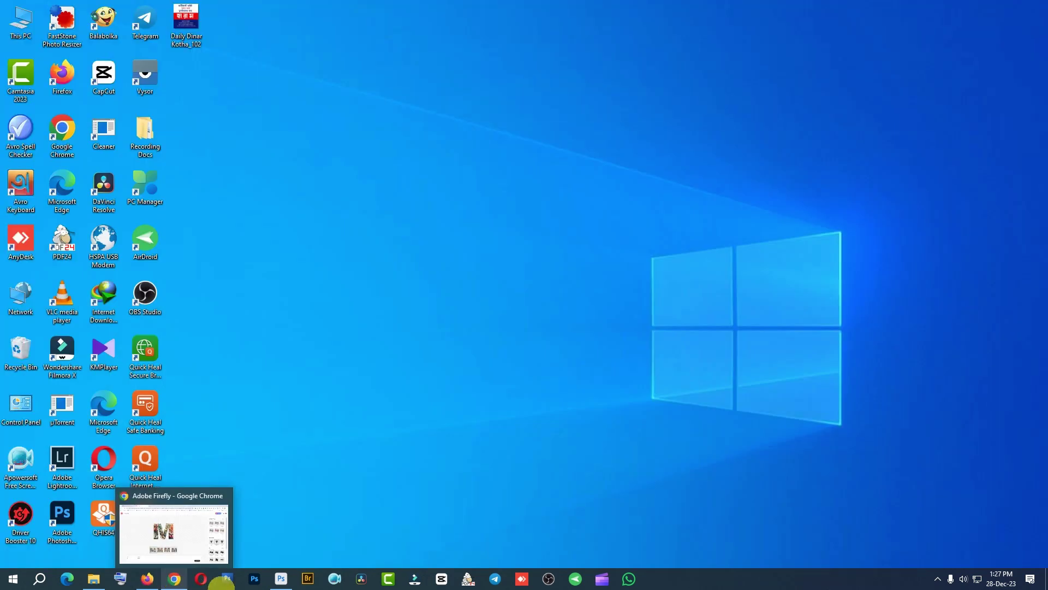
pyautogui.click(179, 581)
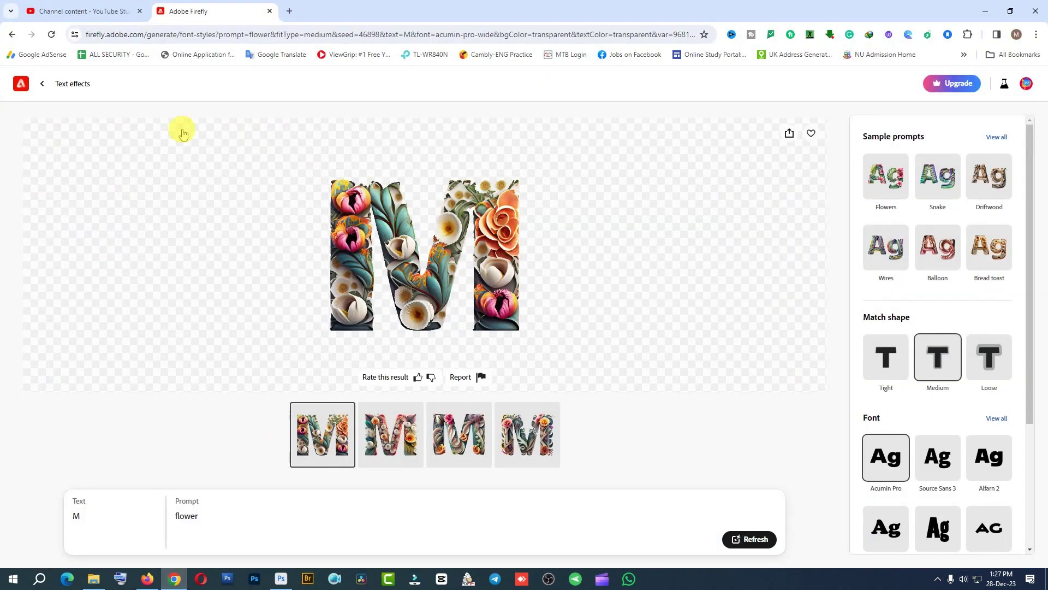
pyautogui.click(42, 83)
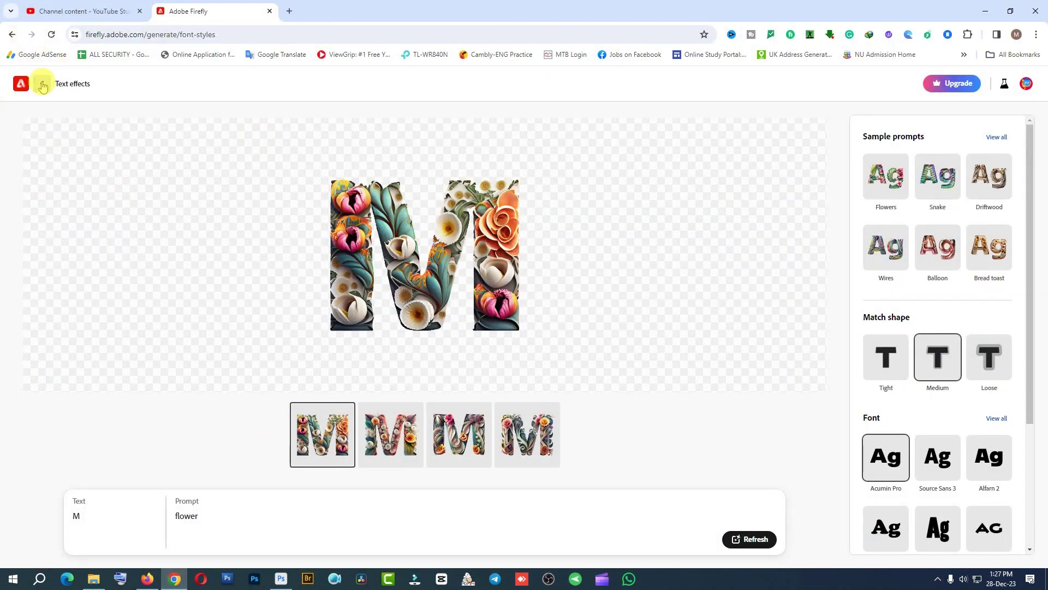
pyautogui.click(42, 83)
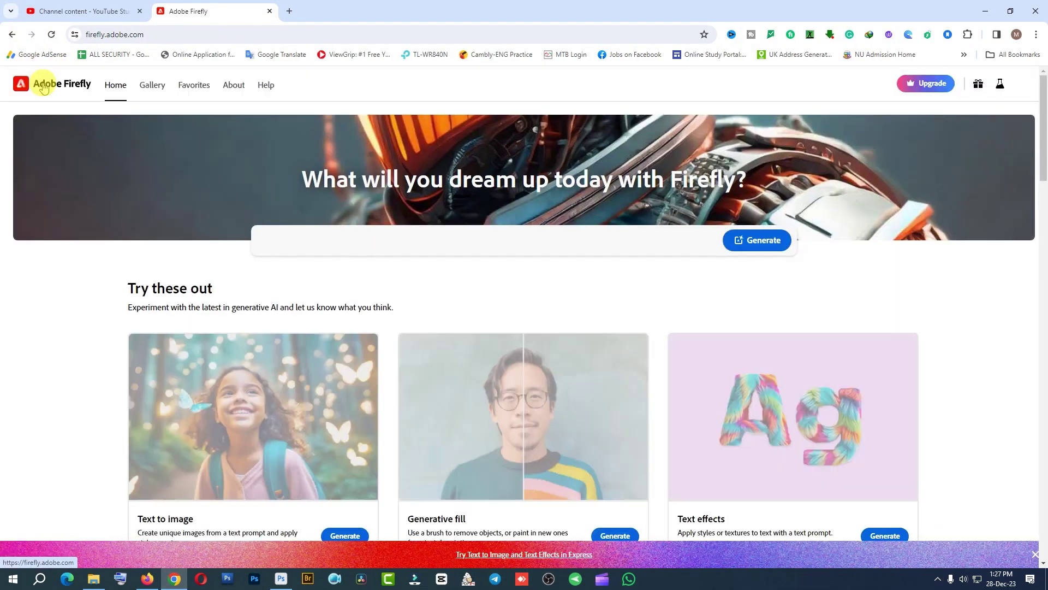
pyautogui.scroll(-3, 78, 411)
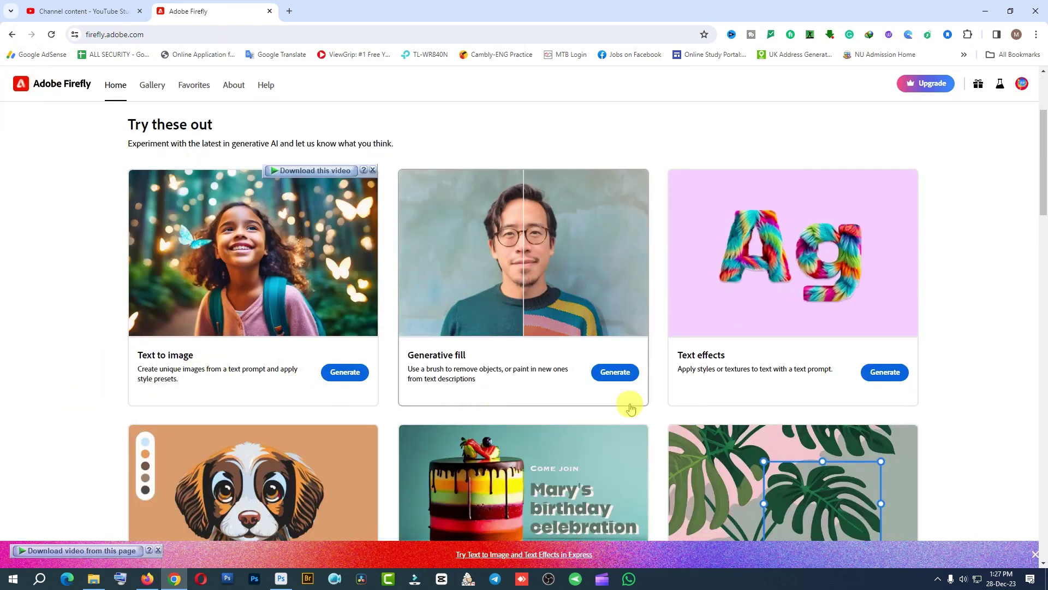